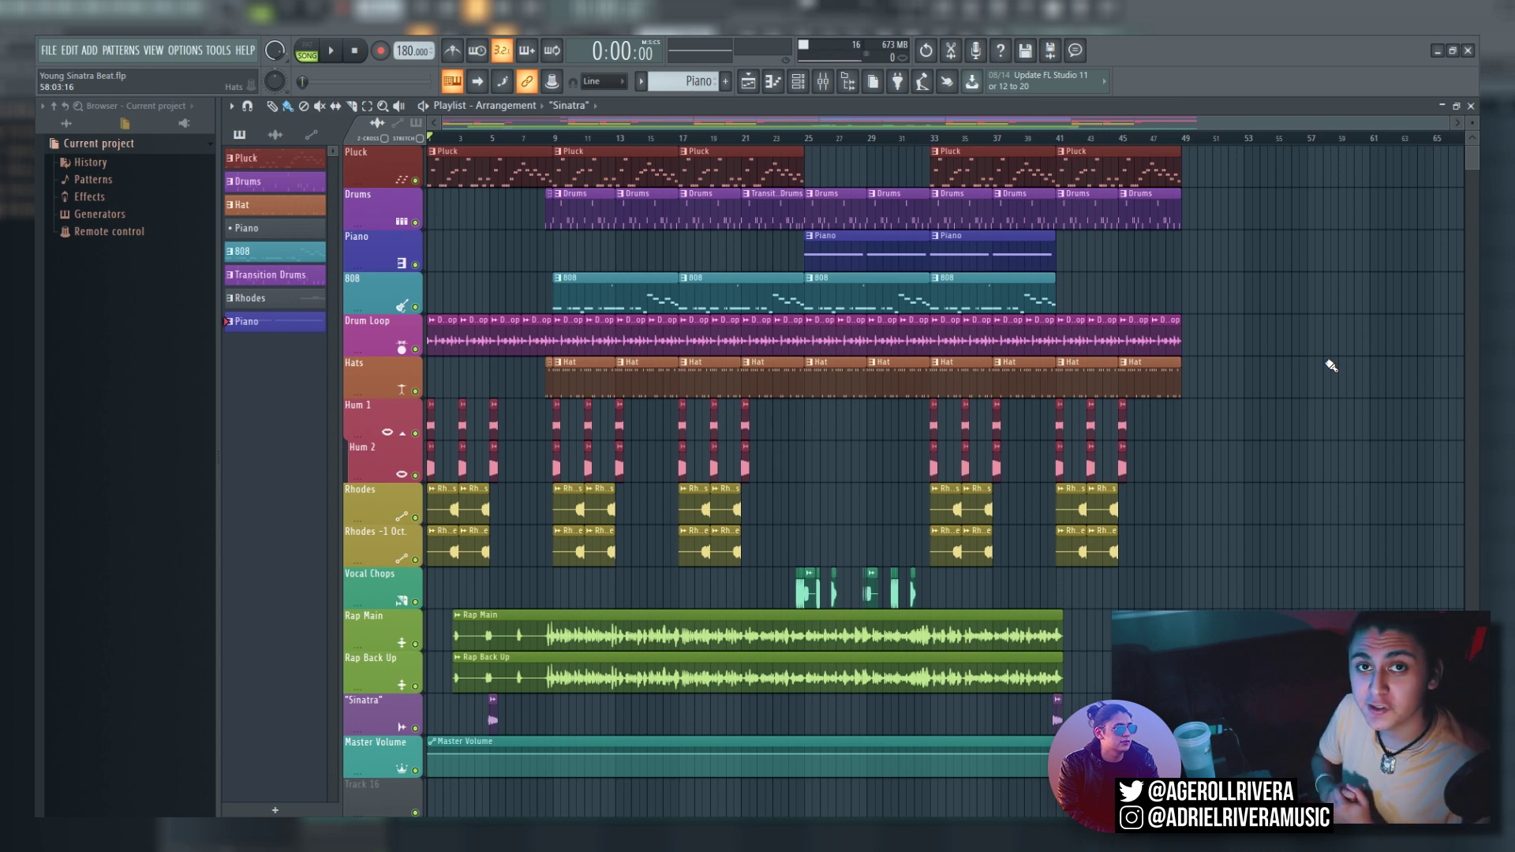
Step: Show the mixer on the Rap Bus insert and set its stereo separation to 100% merged
key(F9)
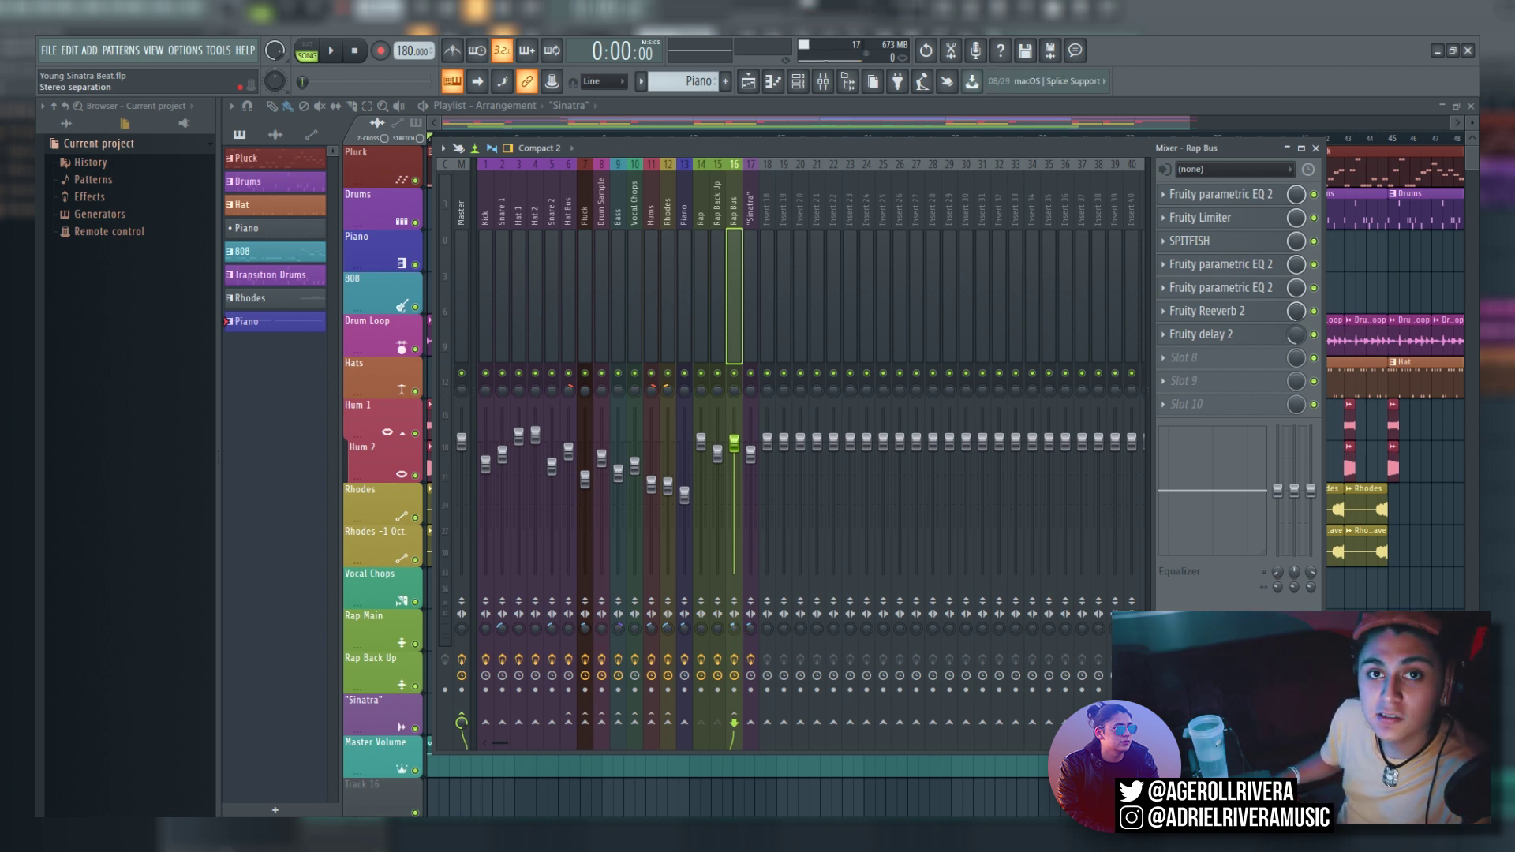
mouse_move(734, 628)
mouse_down()
mouse_move(734, 647)
mouse_move(734, 612)
mouse_up()
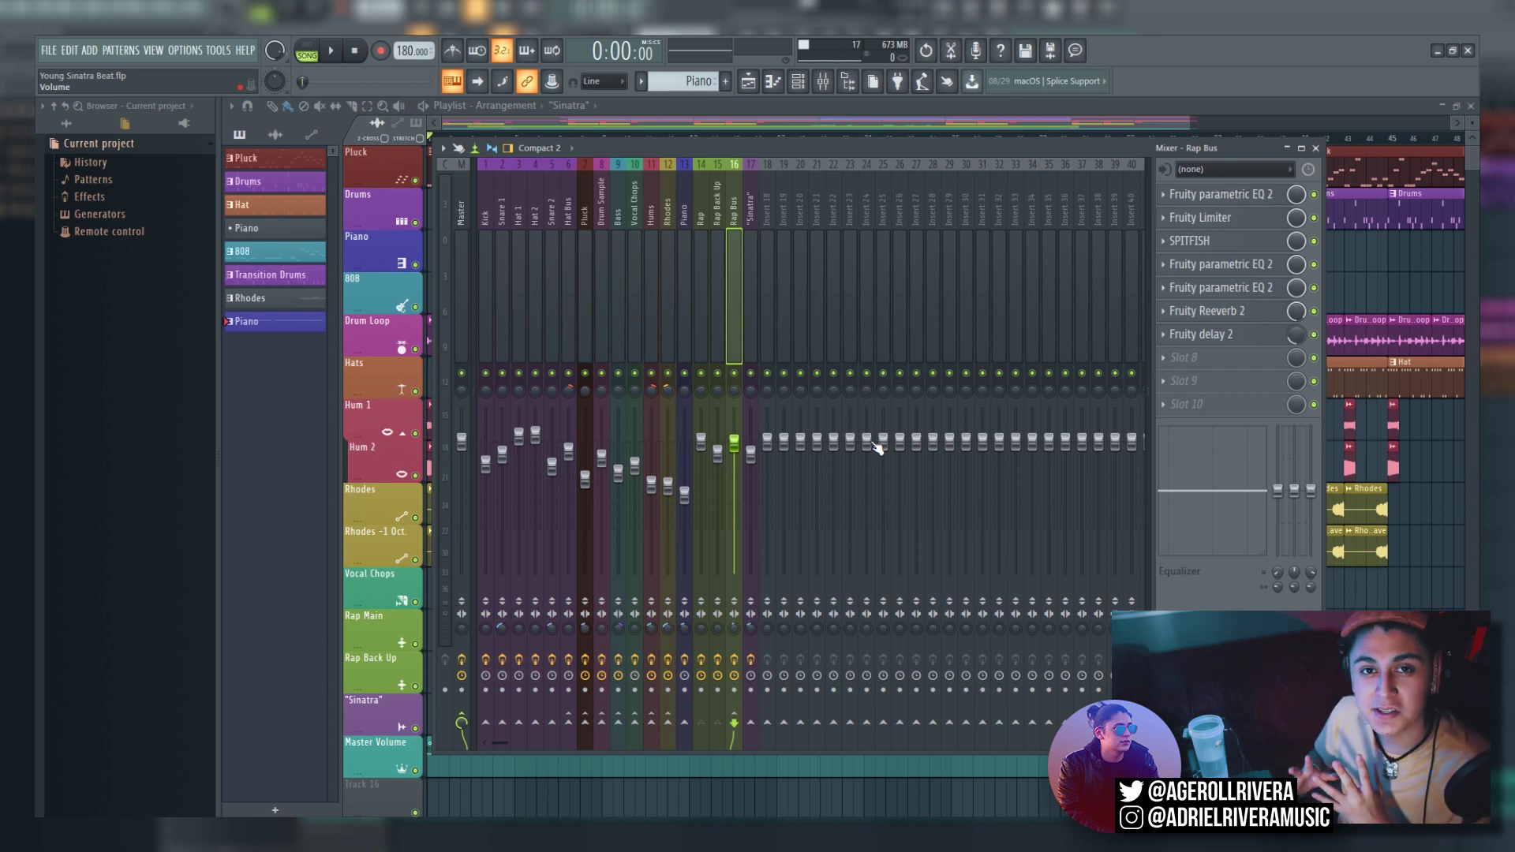
key(F9)
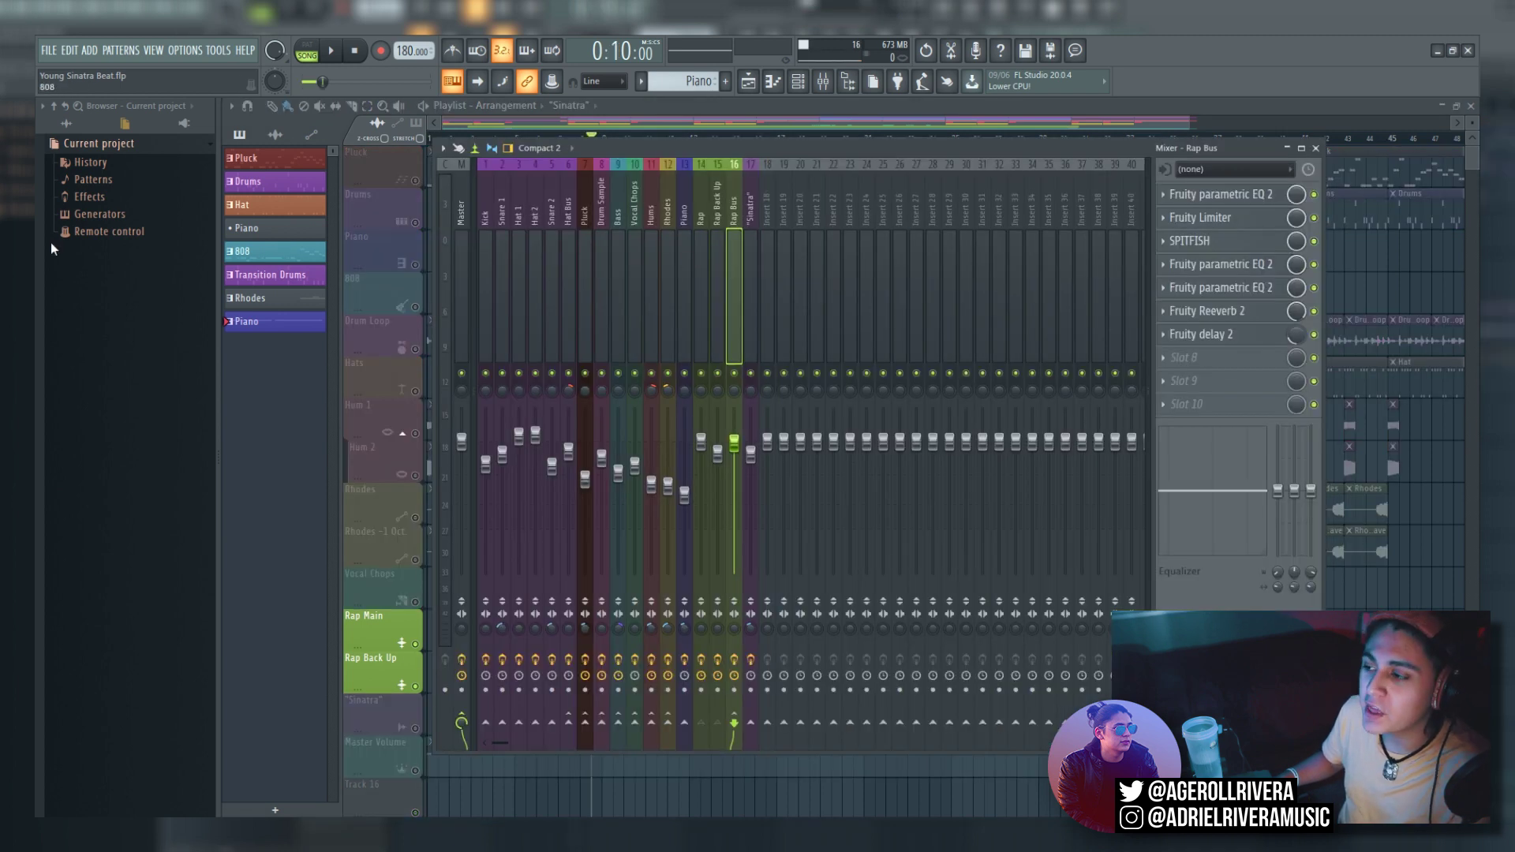
click(335, 52)
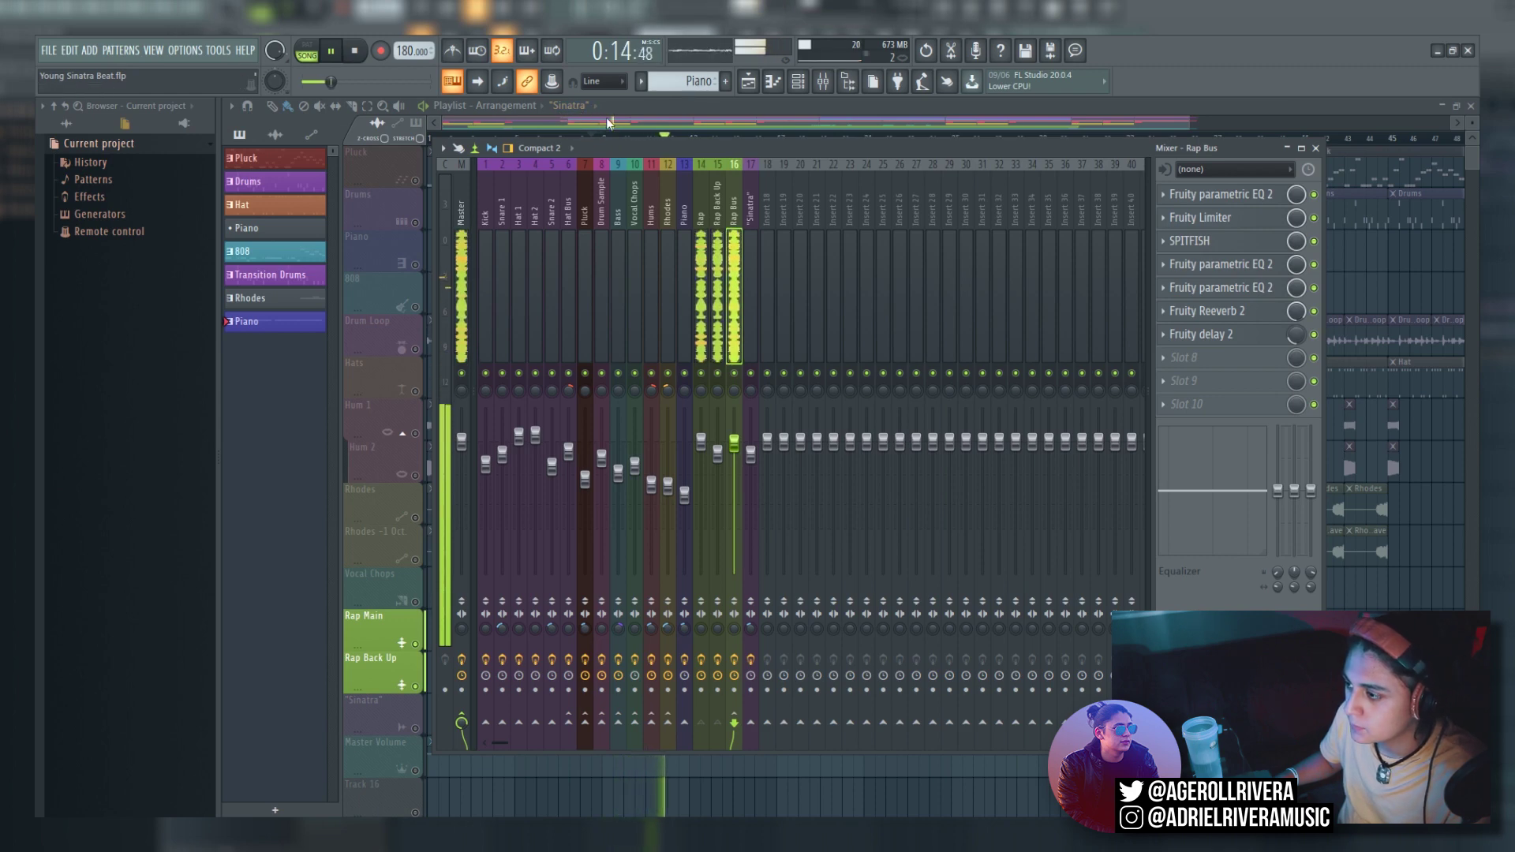
key(F9)
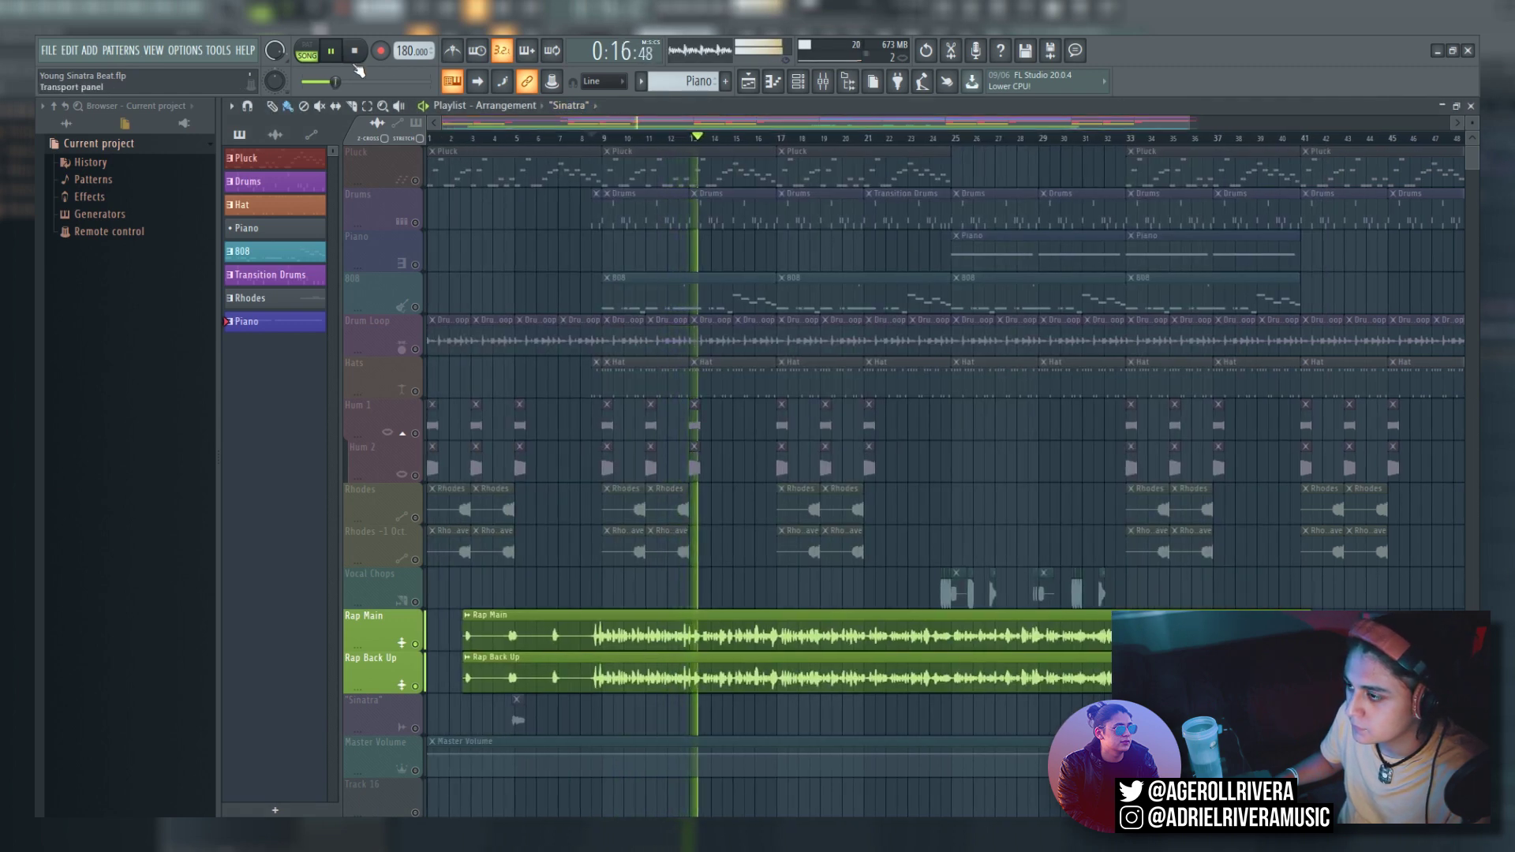
key(space)
key(F9)
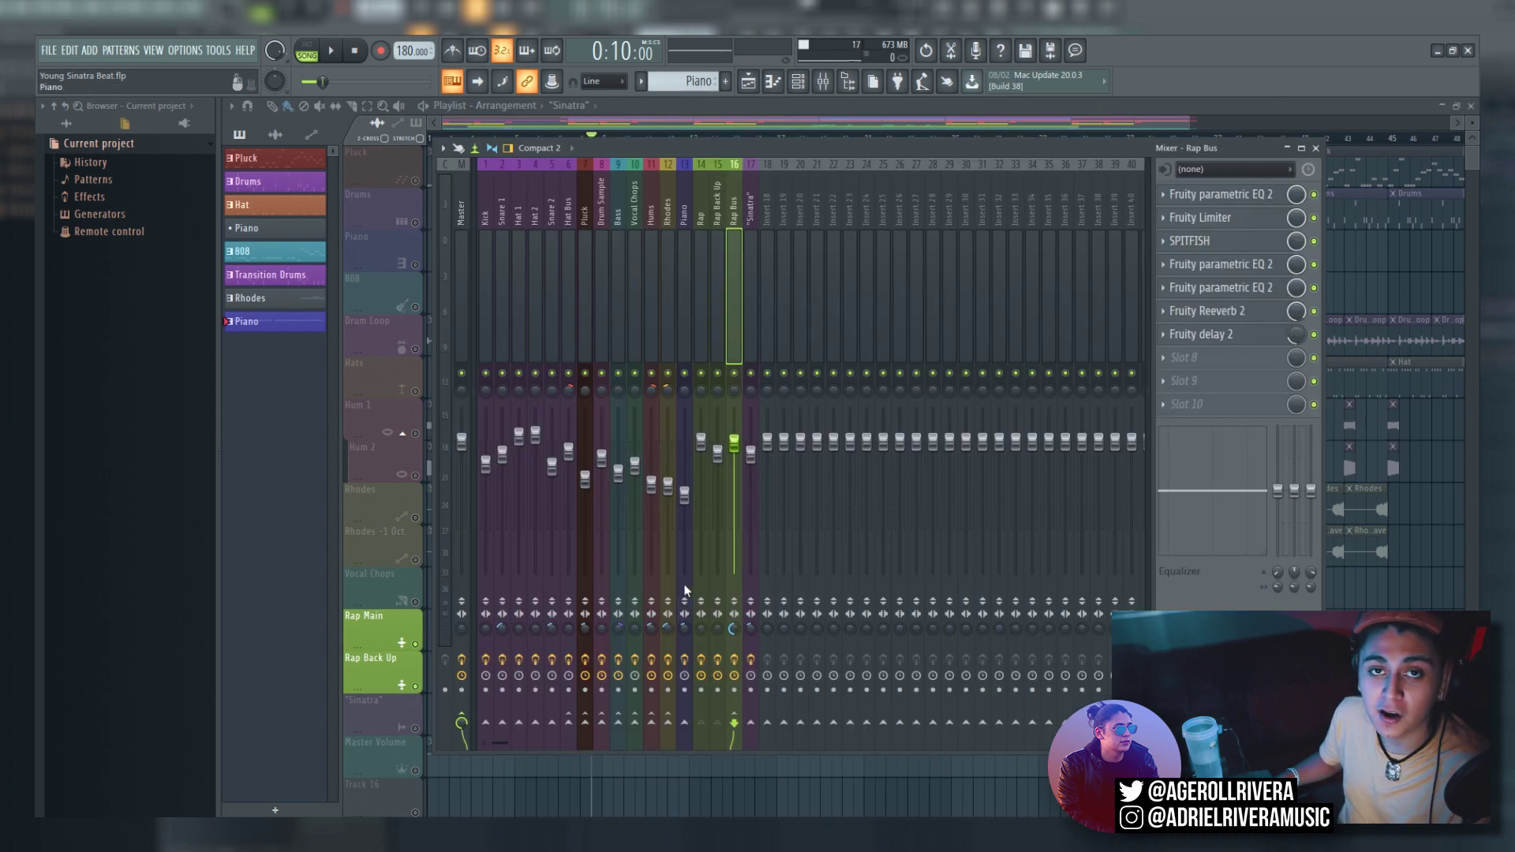
click(330, 51)
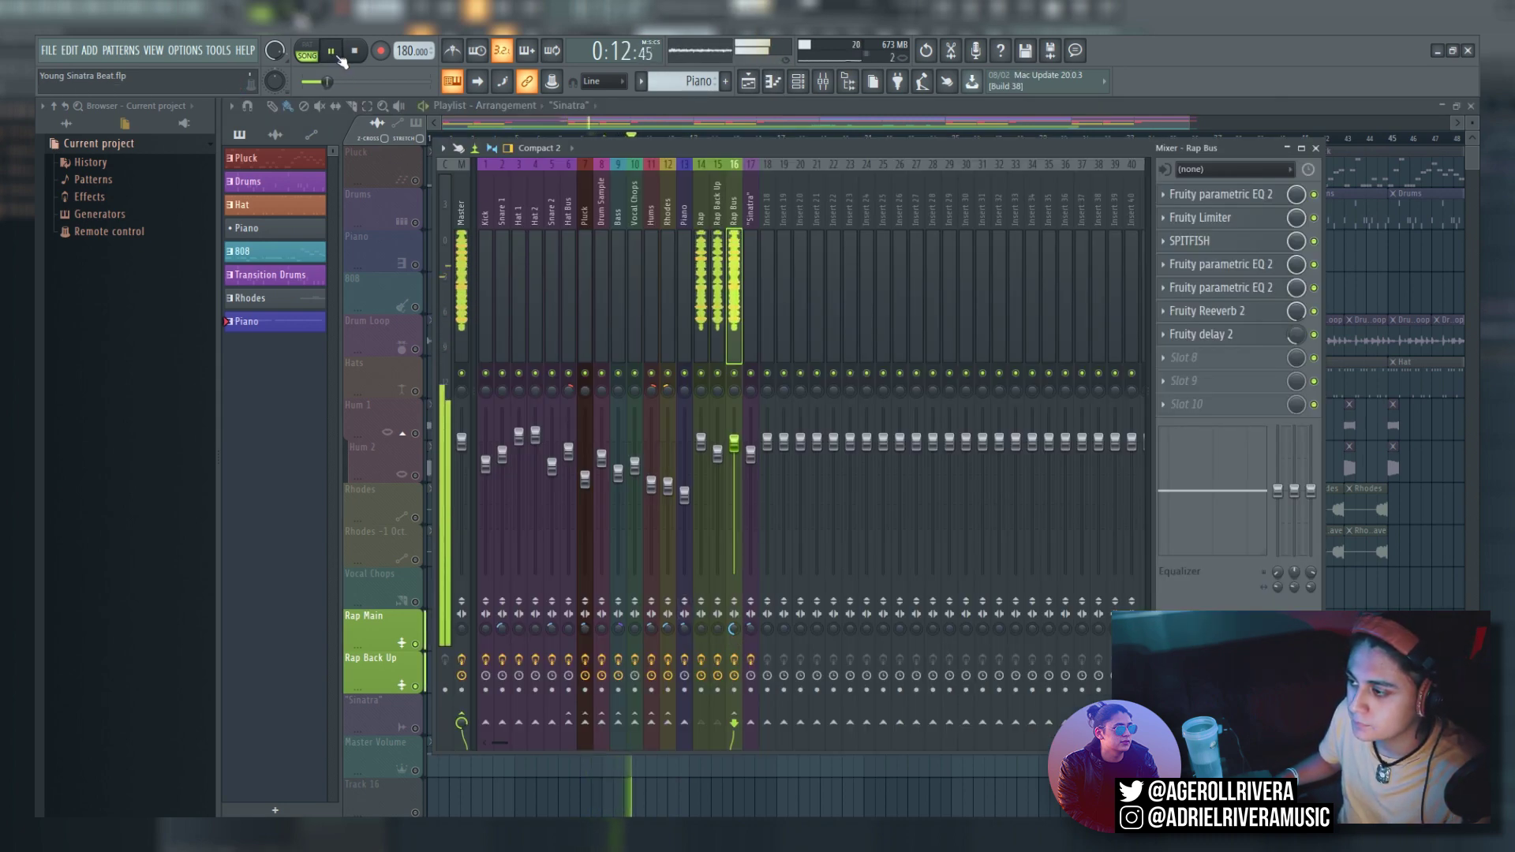
click(540, 126)
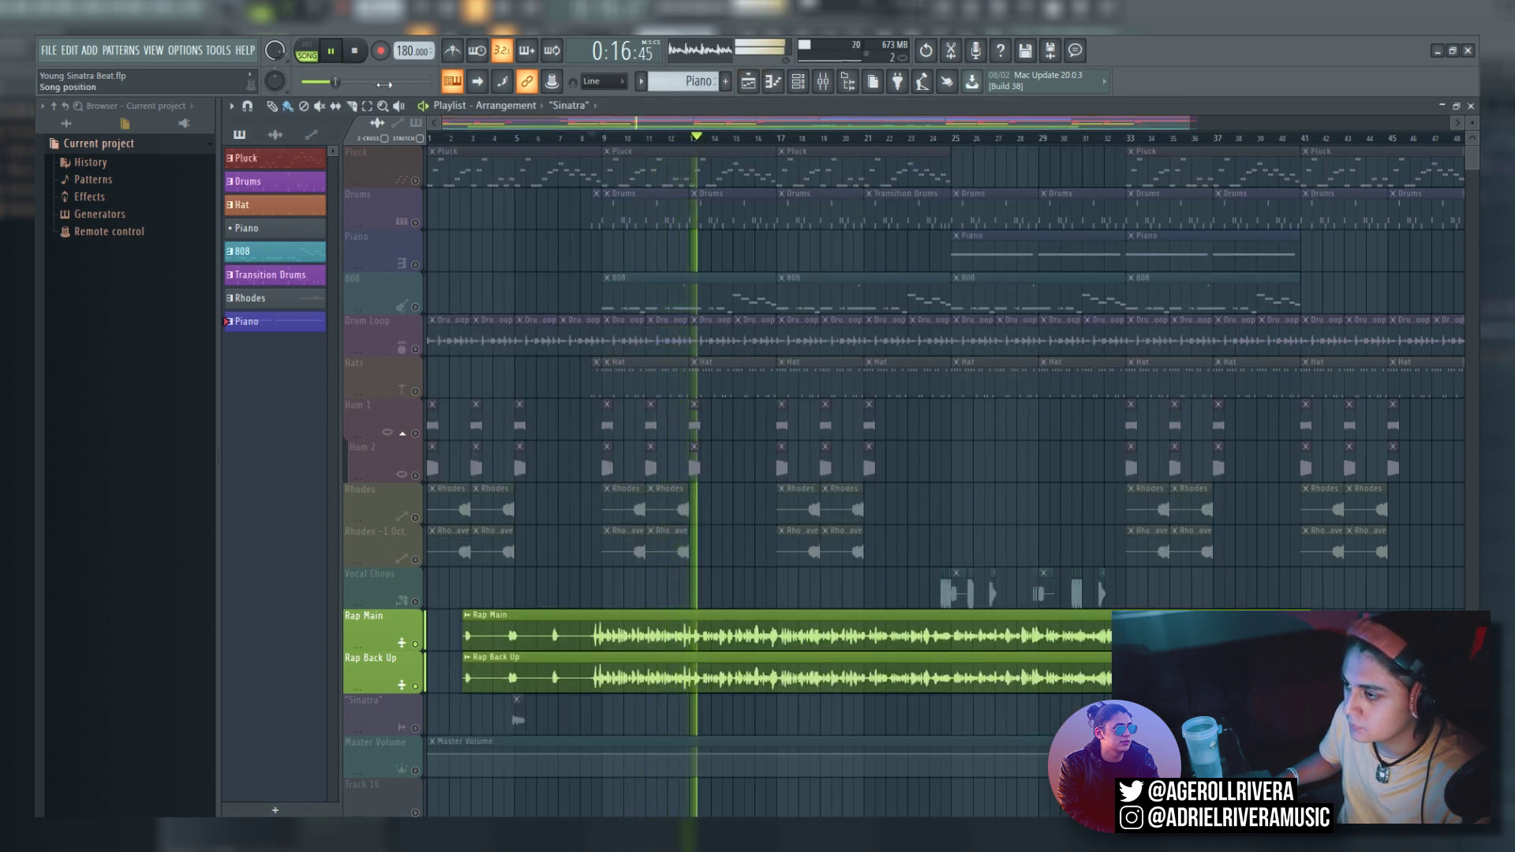
key(space)
click(823, 81)
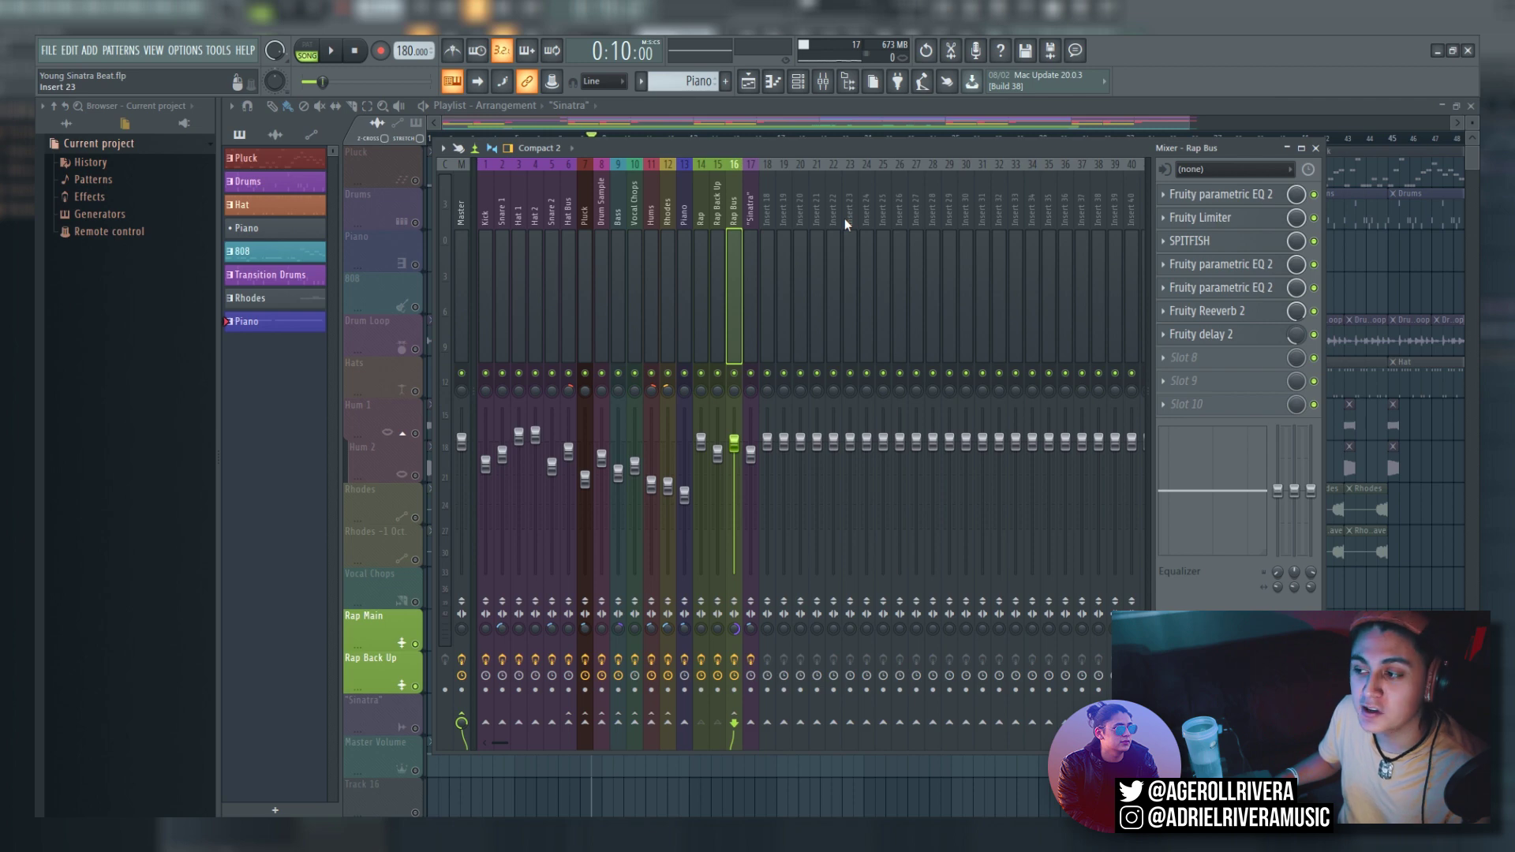
key(space)
click(685, 125)
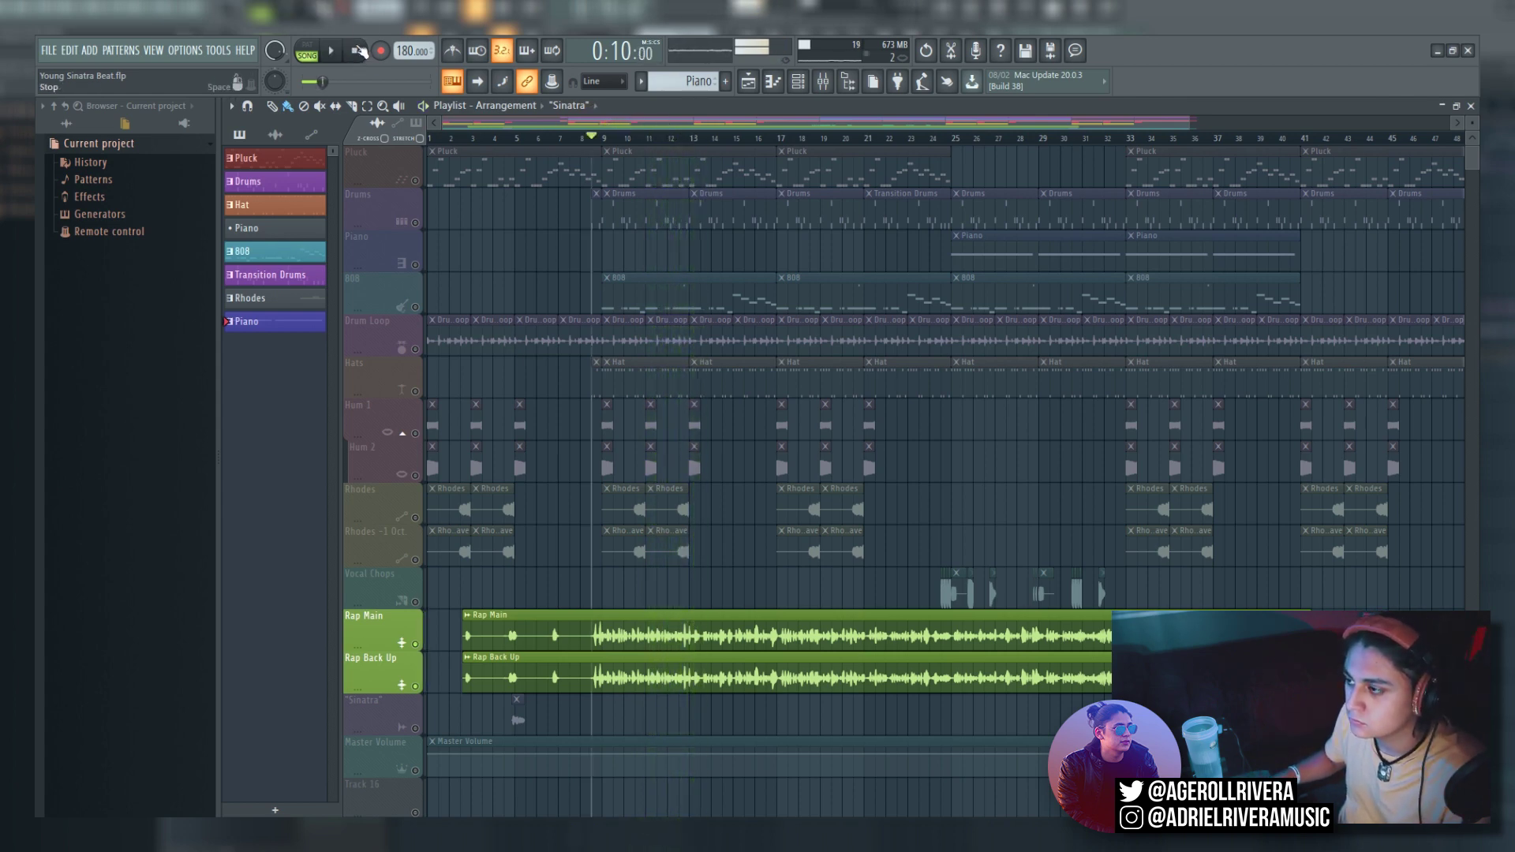
key(space)
key(F9)
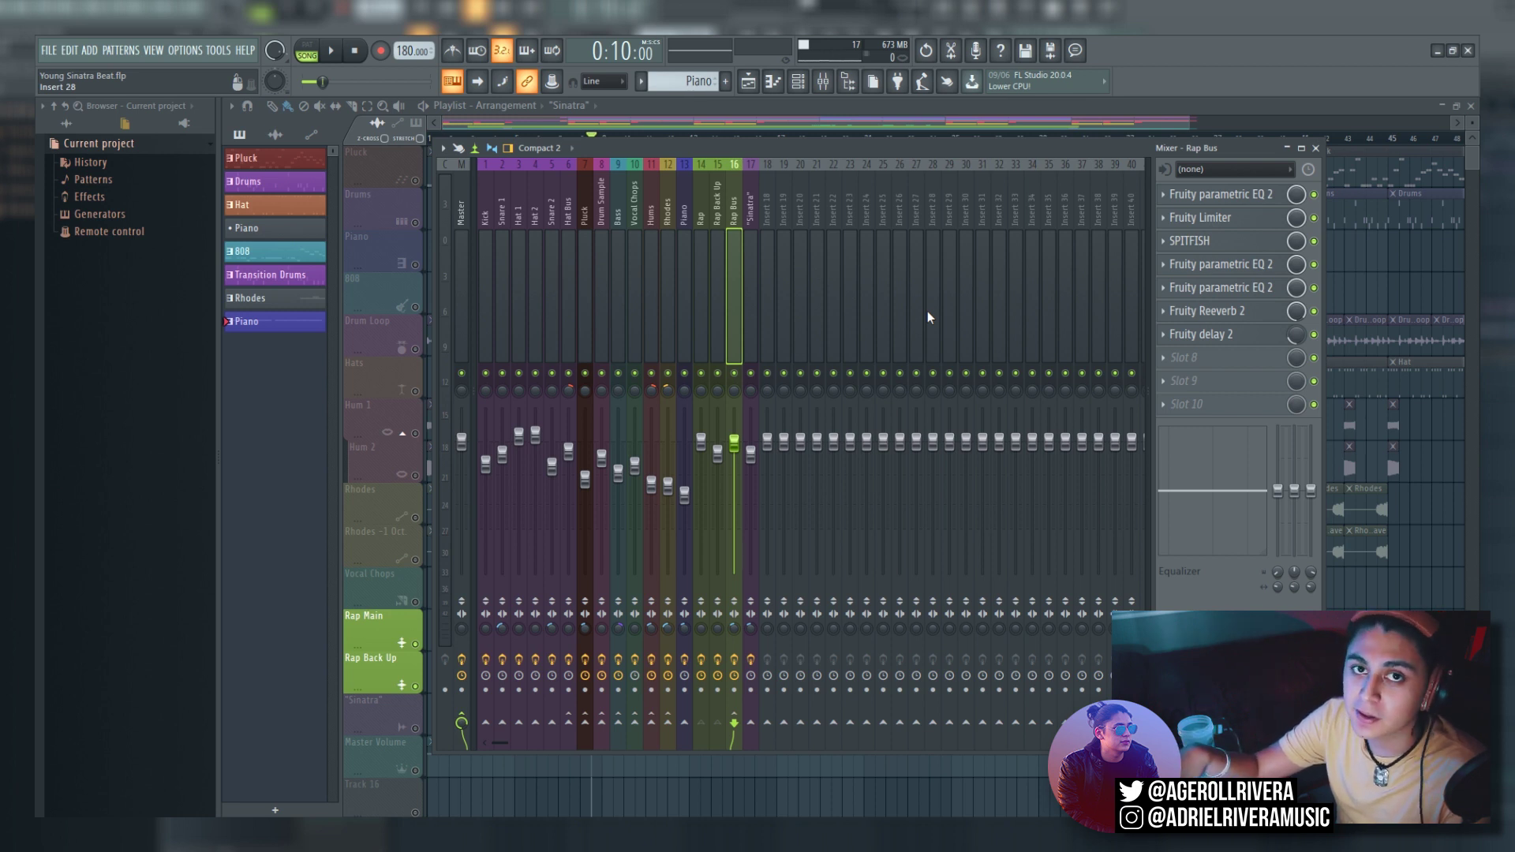
Step: Review the effects on the Piano, Rhodes, Hums, Bass, Rap Bus and Hat Bus inserts
click(684, 204)
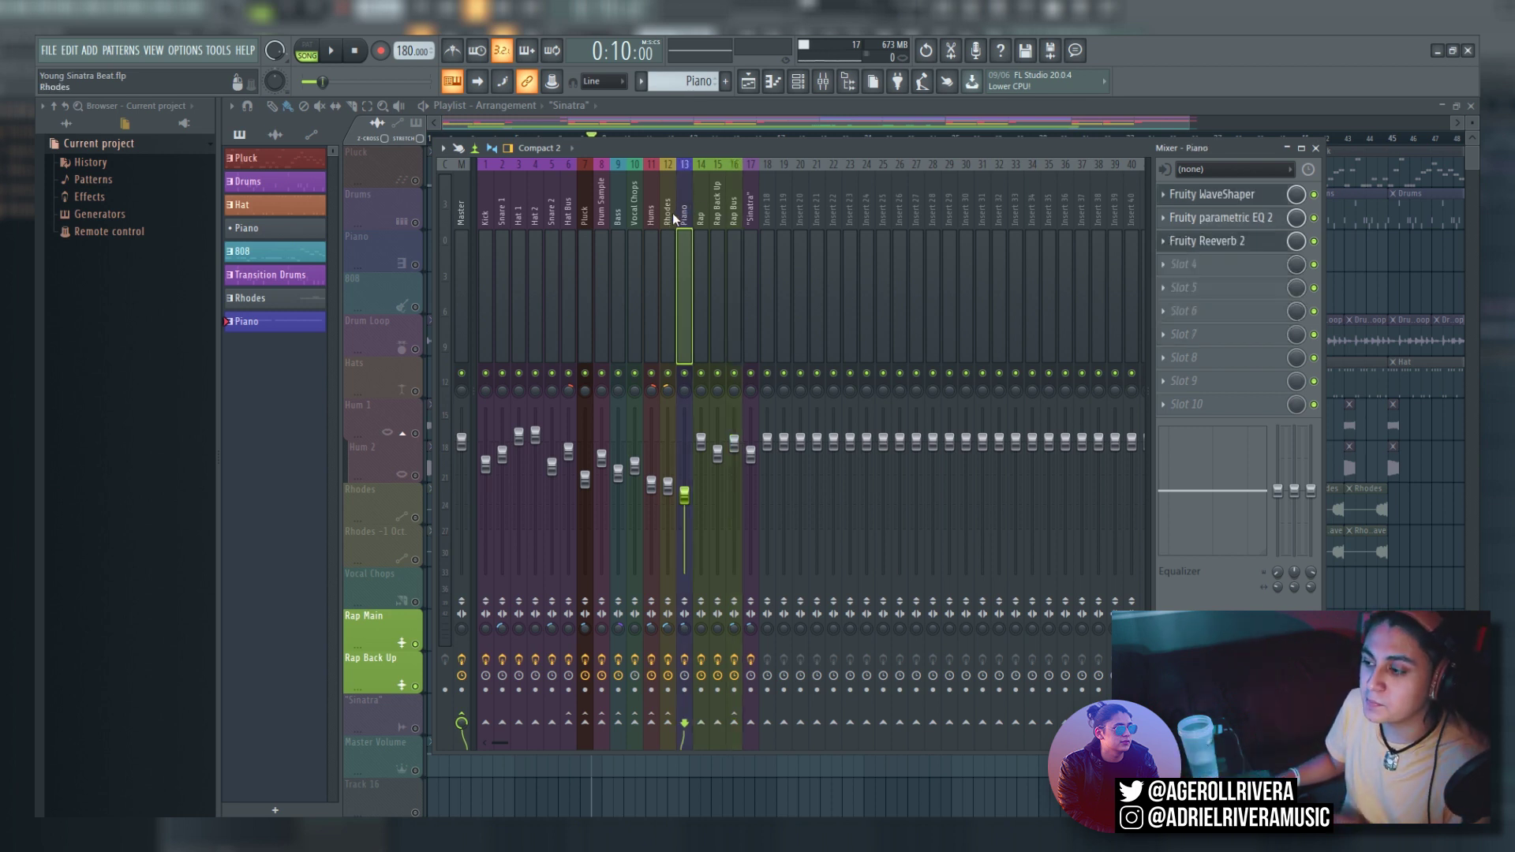
click(672, 213)
click(653, 224)
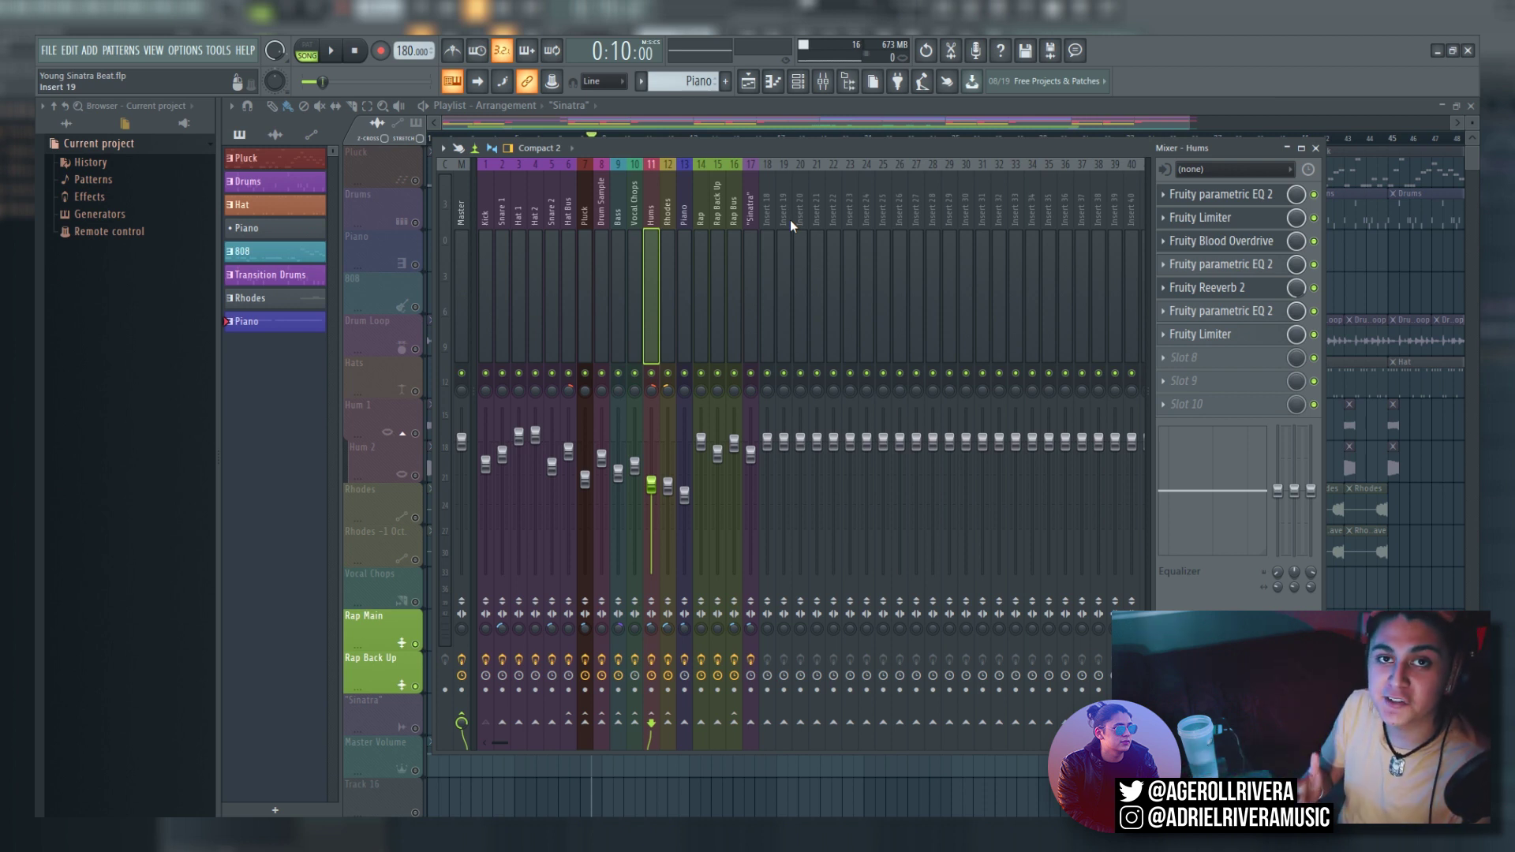
click(623, 205)
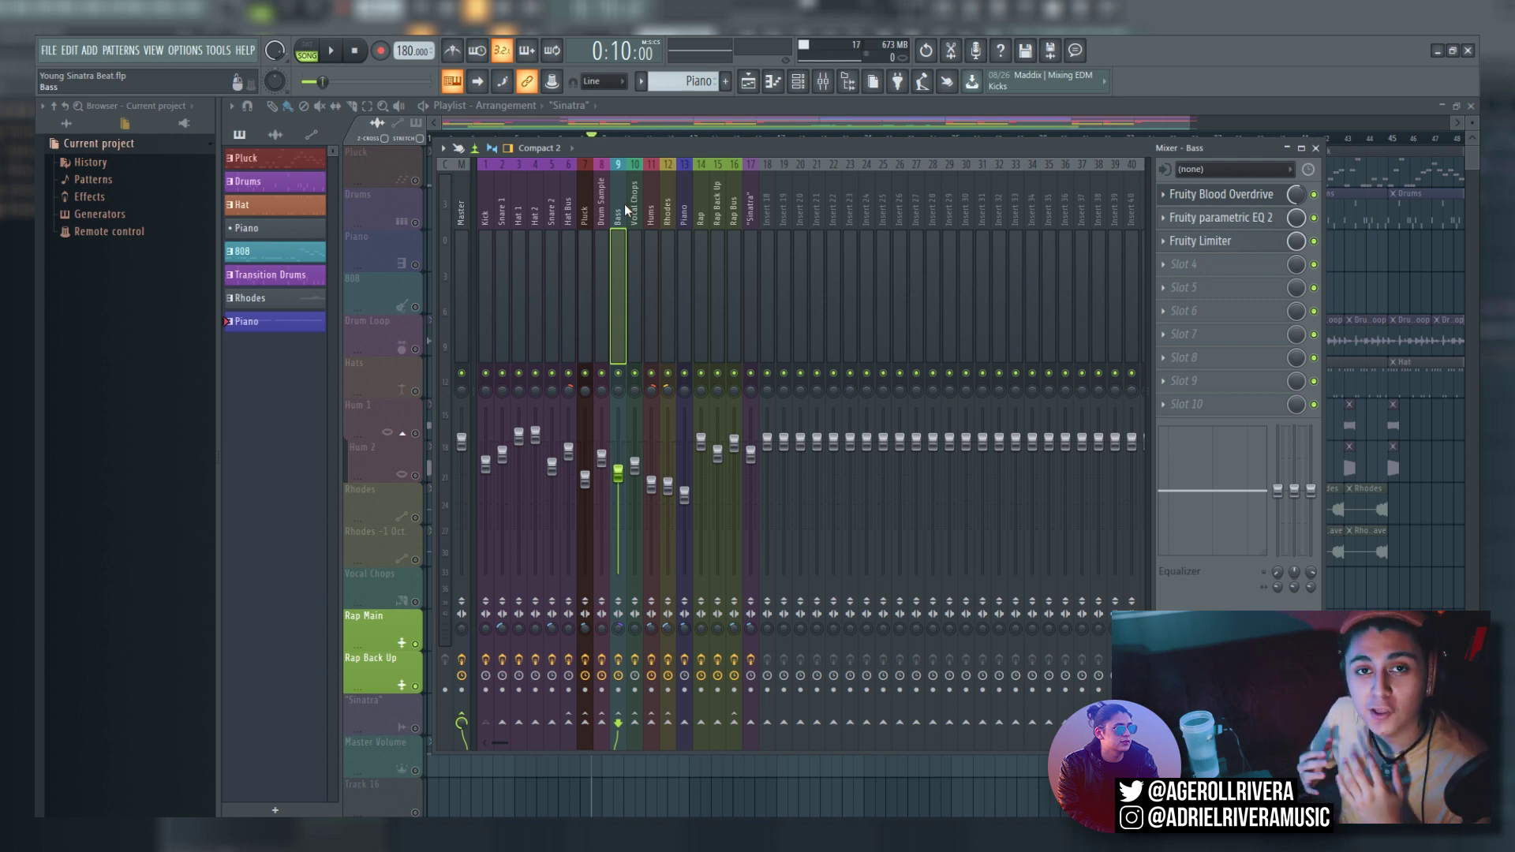
click(734, 347)
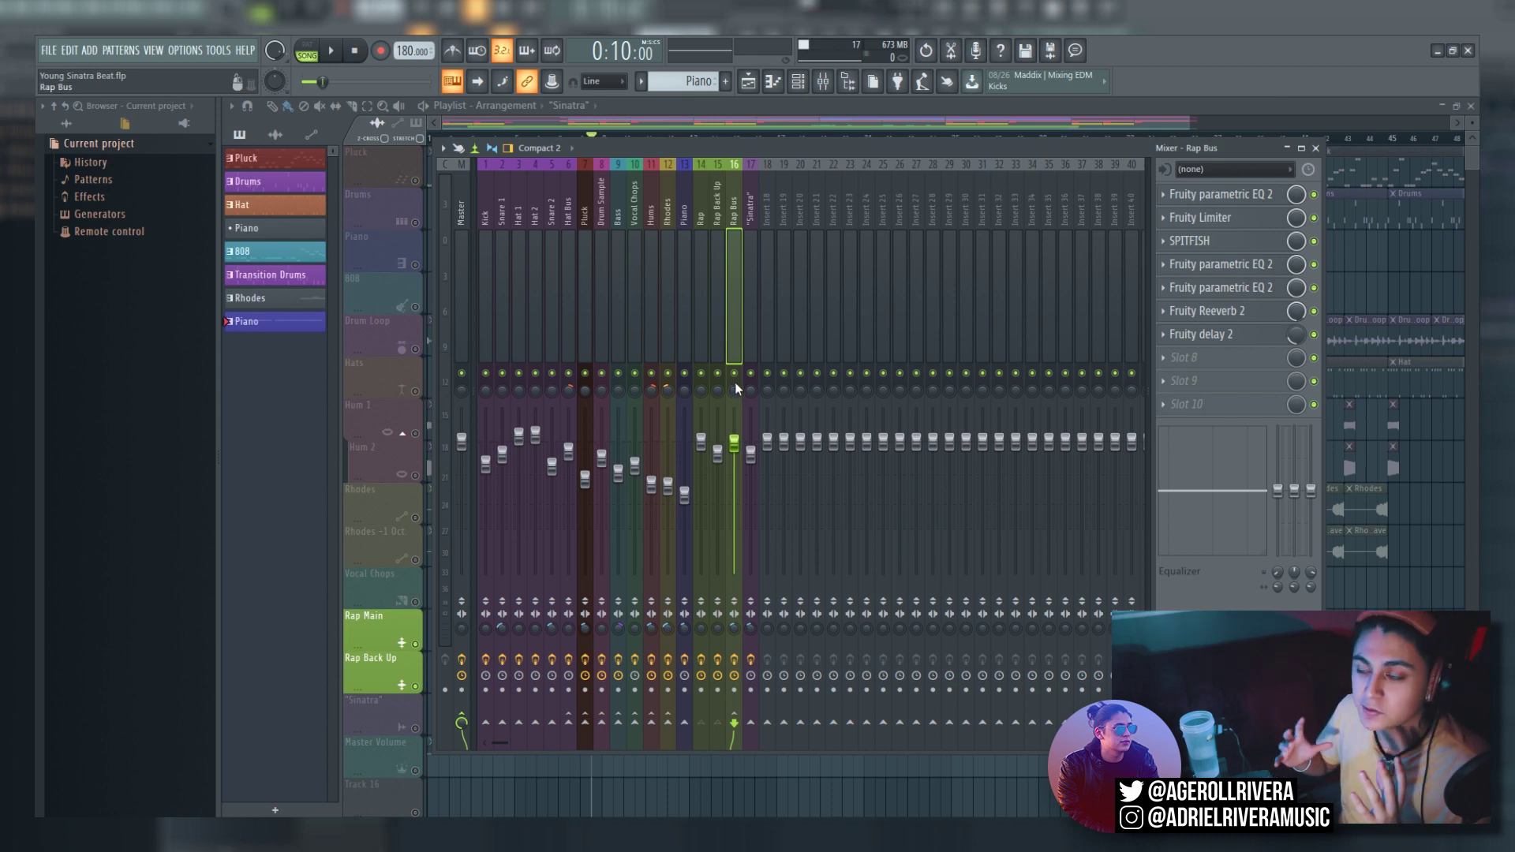
click(569, 227)
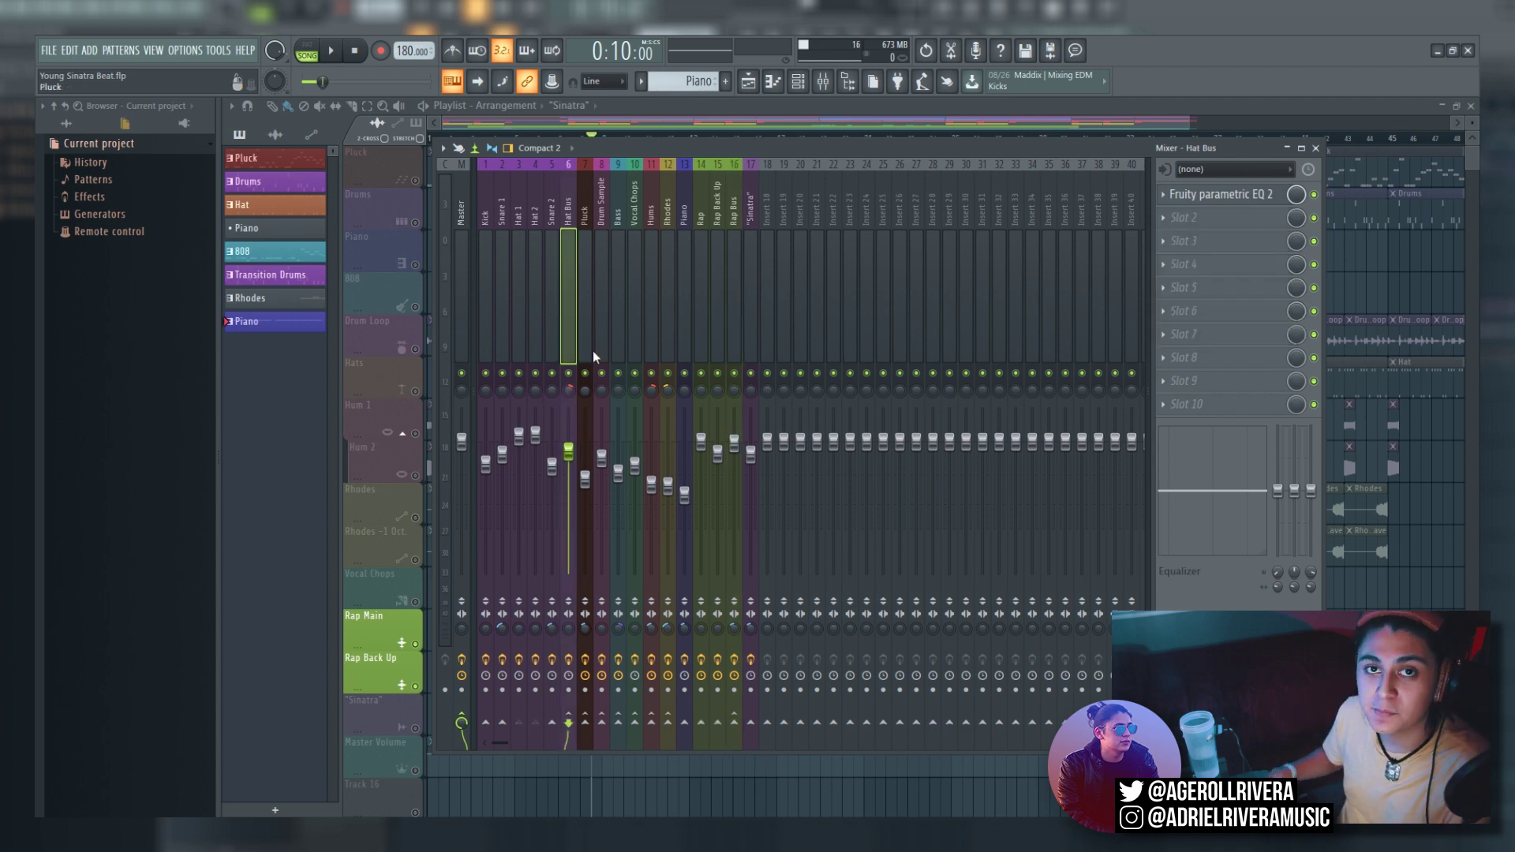
Step: Hide the mixer and play the song briefly to hear the hats, then reopen the mixer on Hat Bus
key(F9)
key(space)
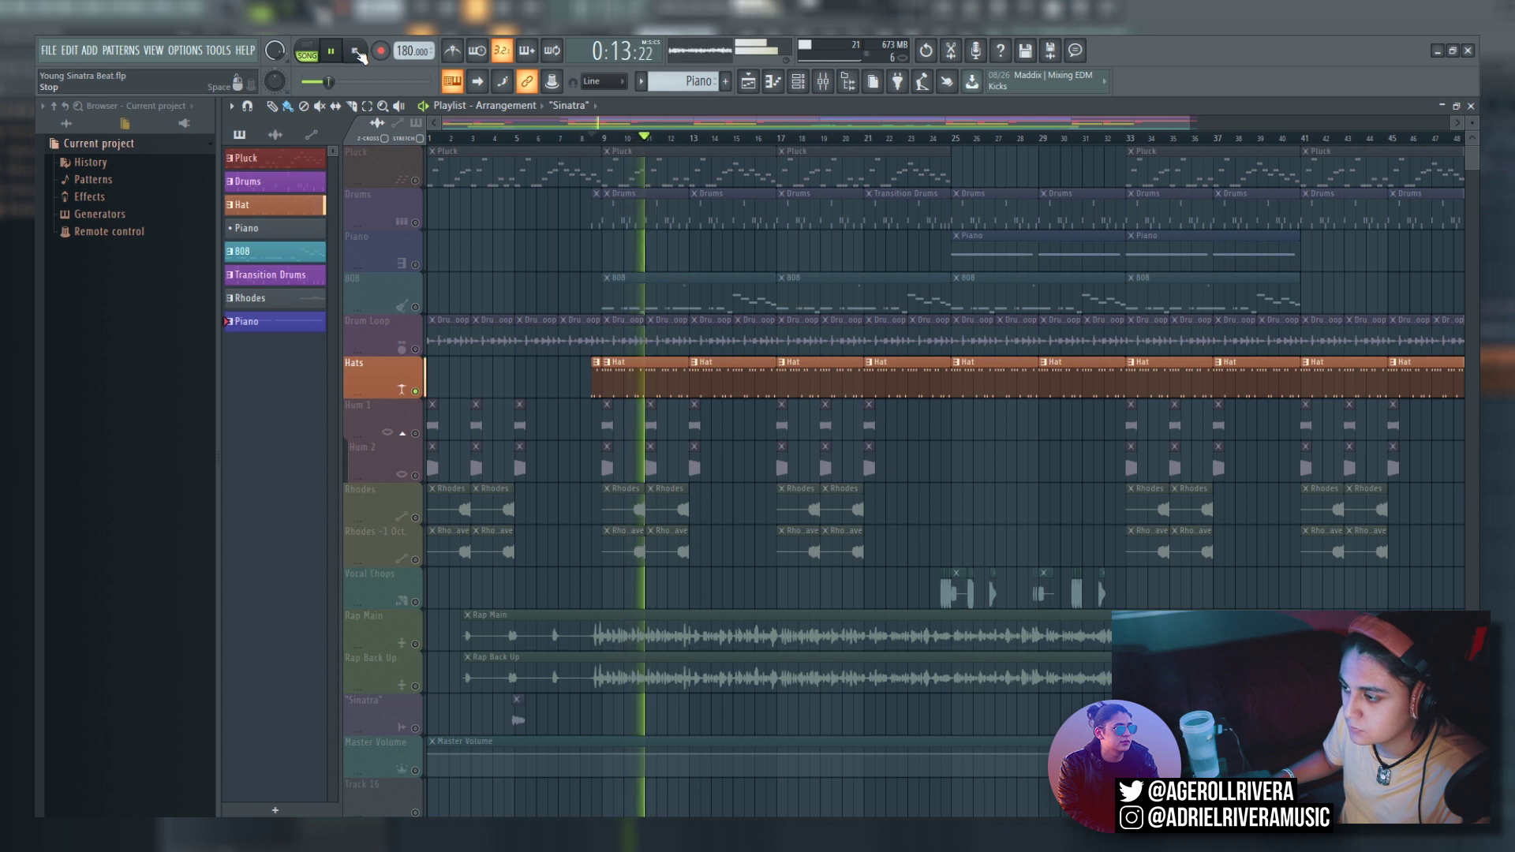
click(358, 52)
key(F9)
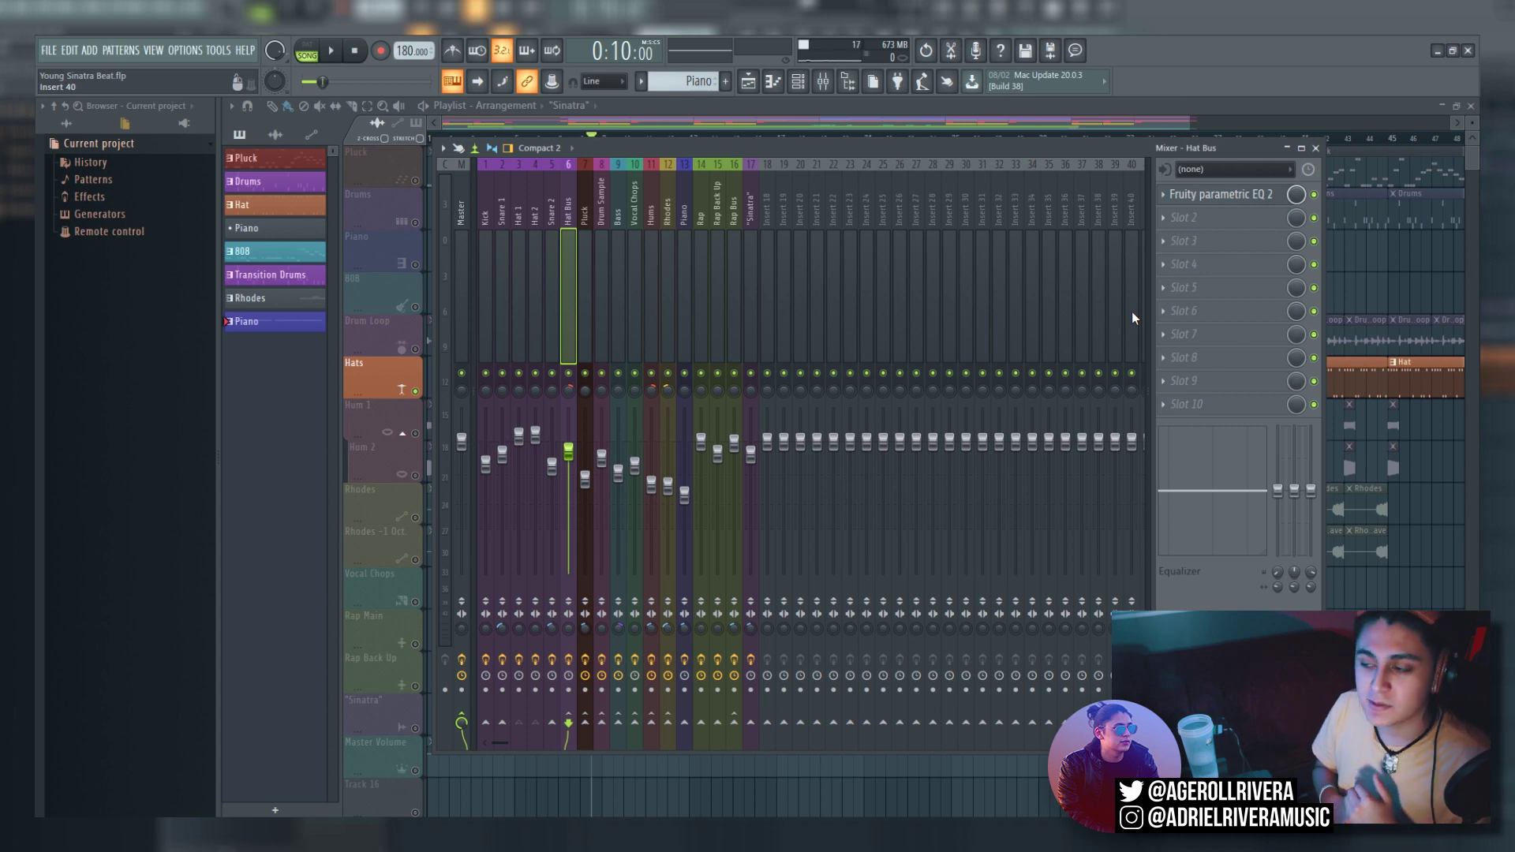
Step: Pan the Hat Bus 100% right, then undo the panning change
drag(568, 391, 568, 339)
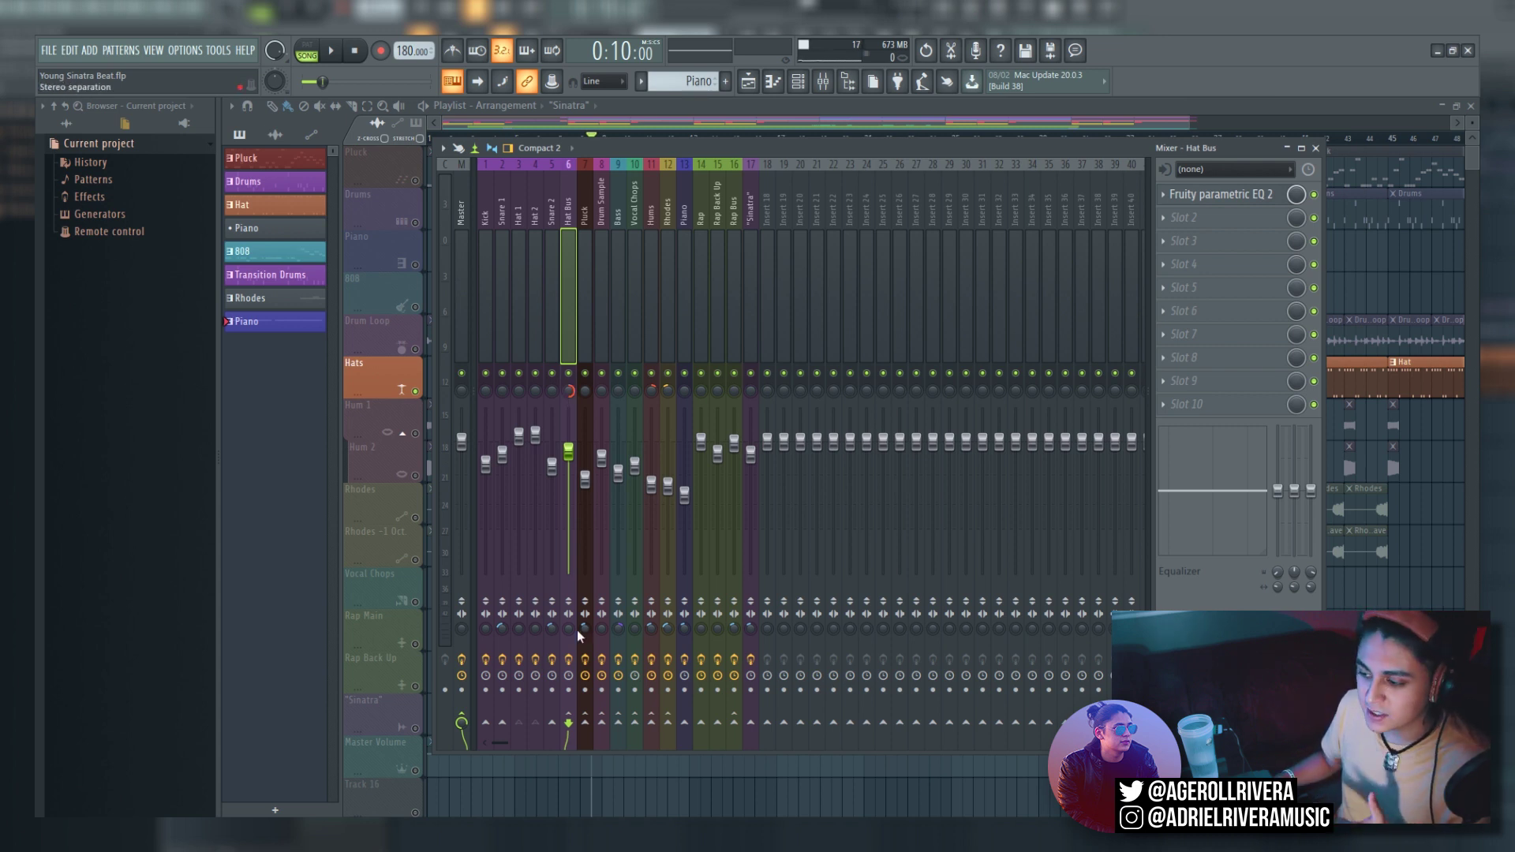
key(ctrl+alt+z)
key(ctrl+alt+z)
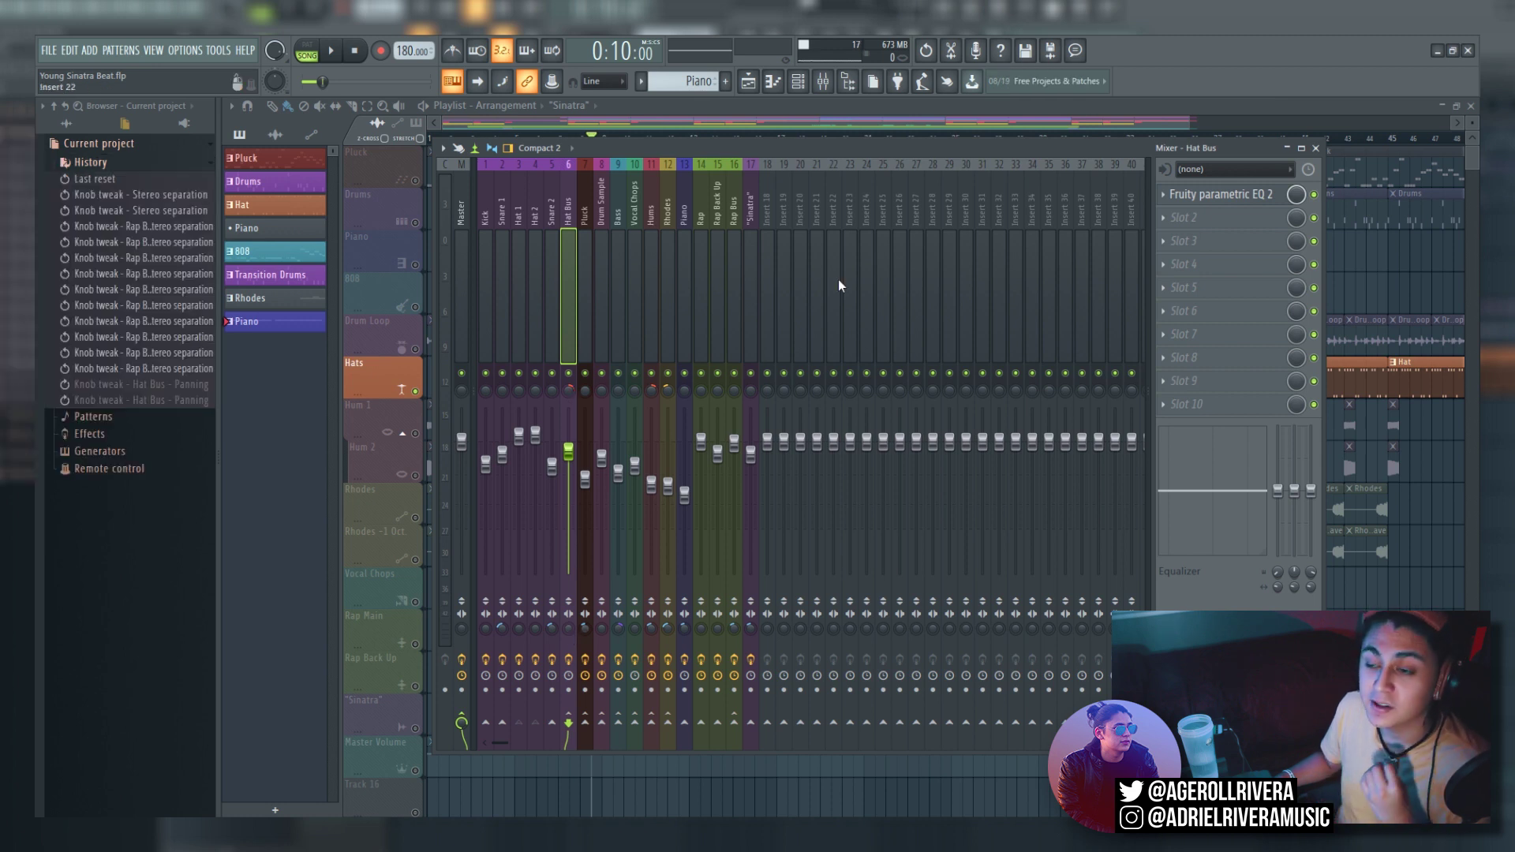
click(655, 260)
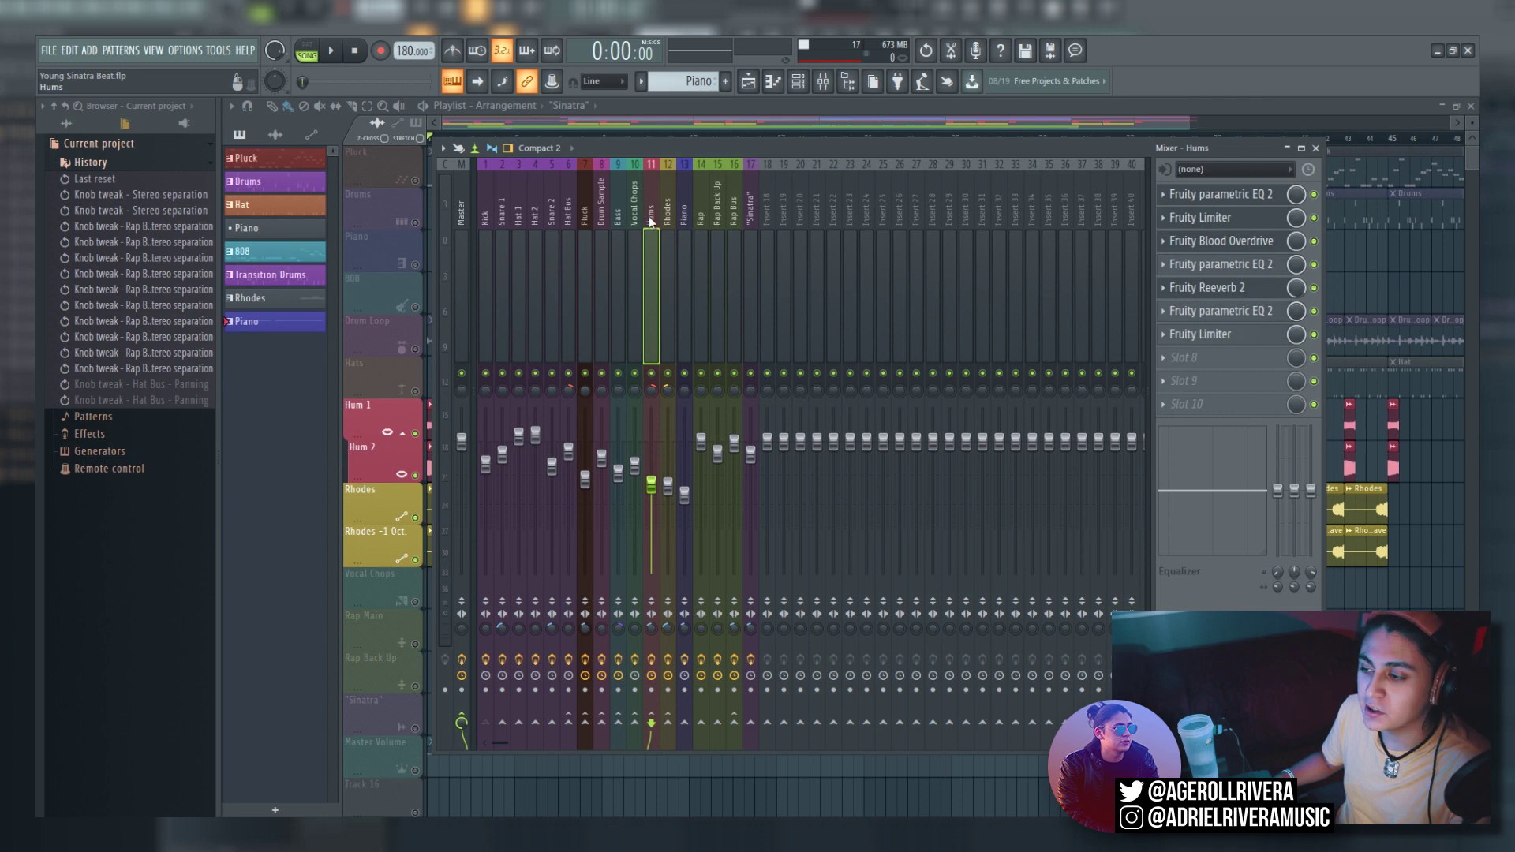
Step: Start the beat and open the Fruity Reeverb 2 plugin on the Rap Bus insert
key(space)
click(668, 260)
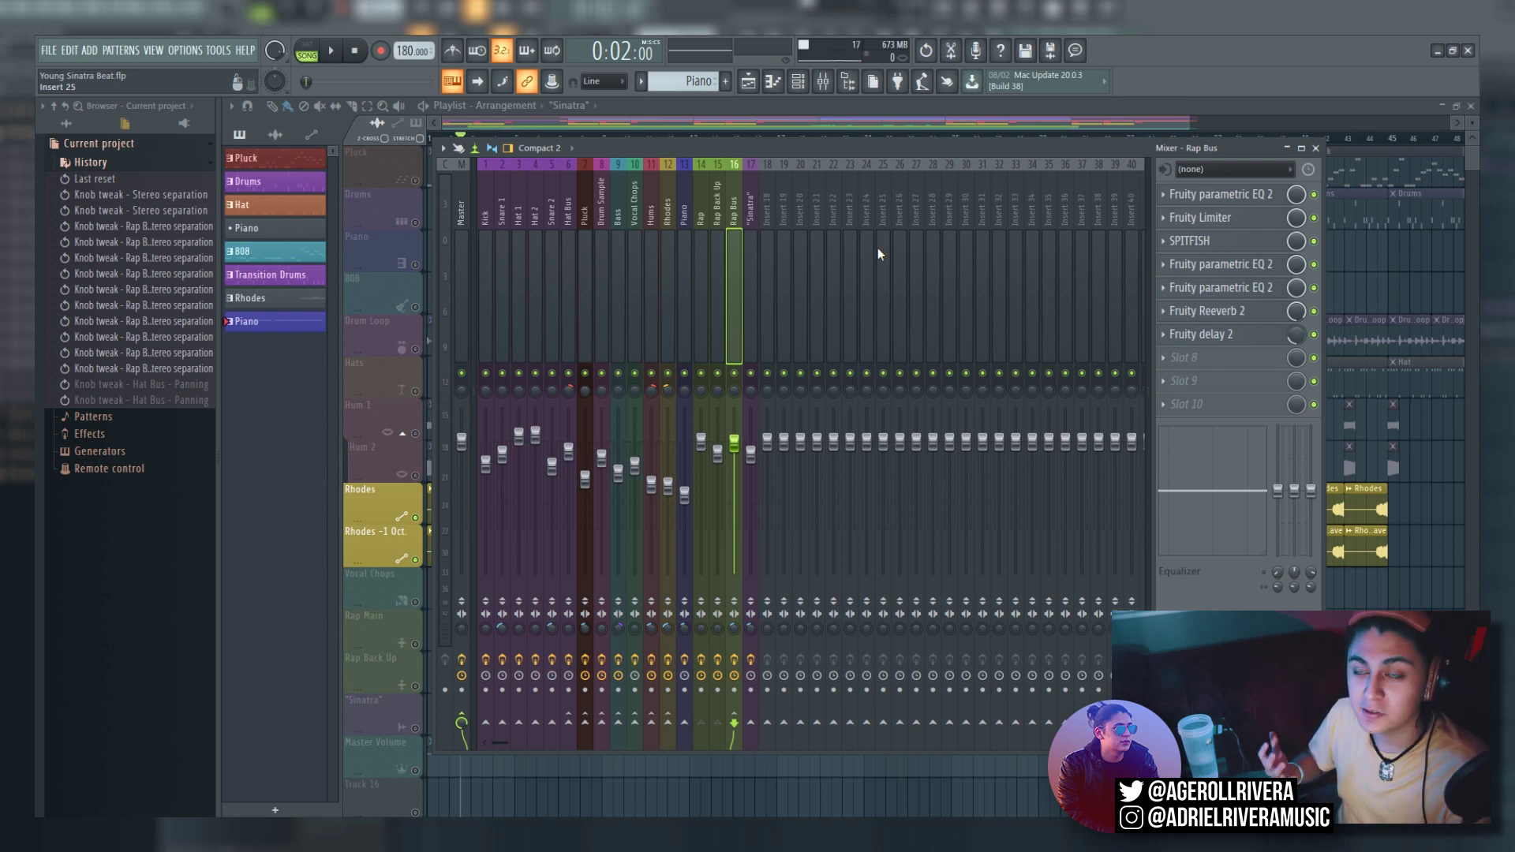
click(1231, 311)
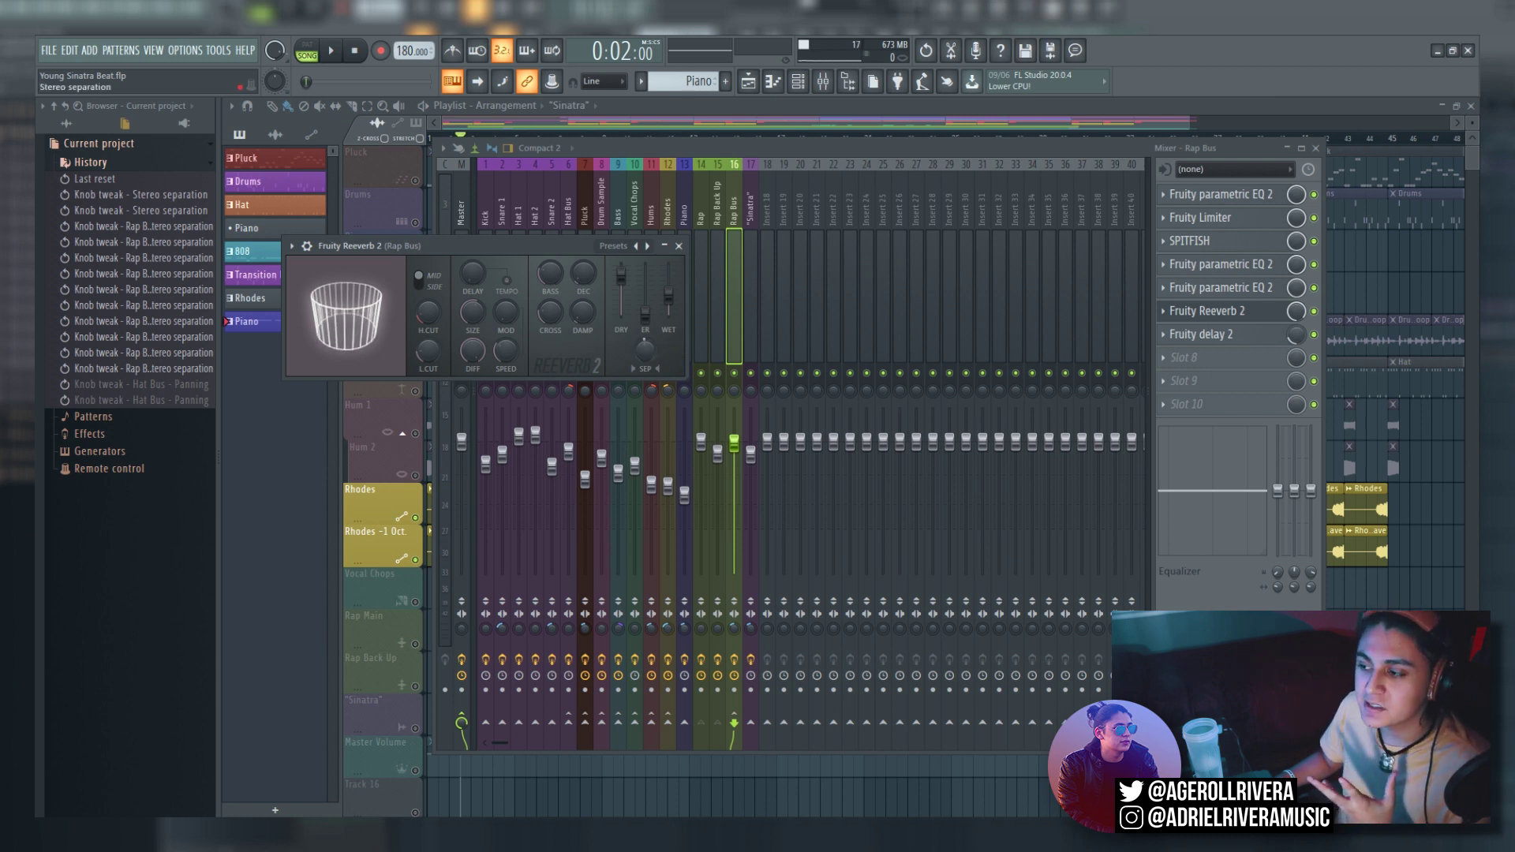
Step: Adjust the reverb's stereo separation while replaying the beat to compare, settling on 8%
drag(645, 349, 646, 354)
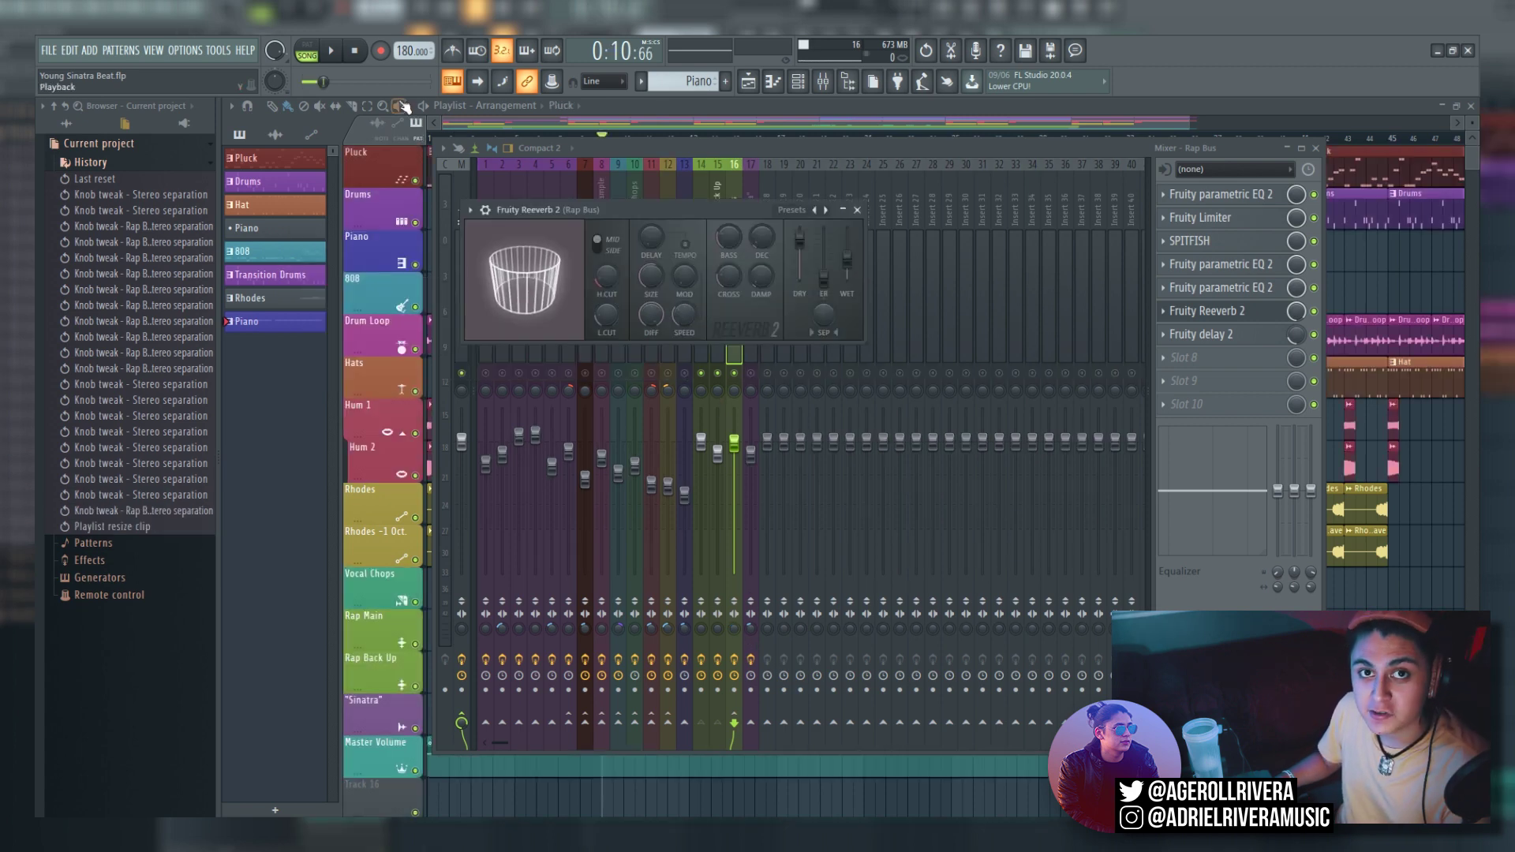
key(space)
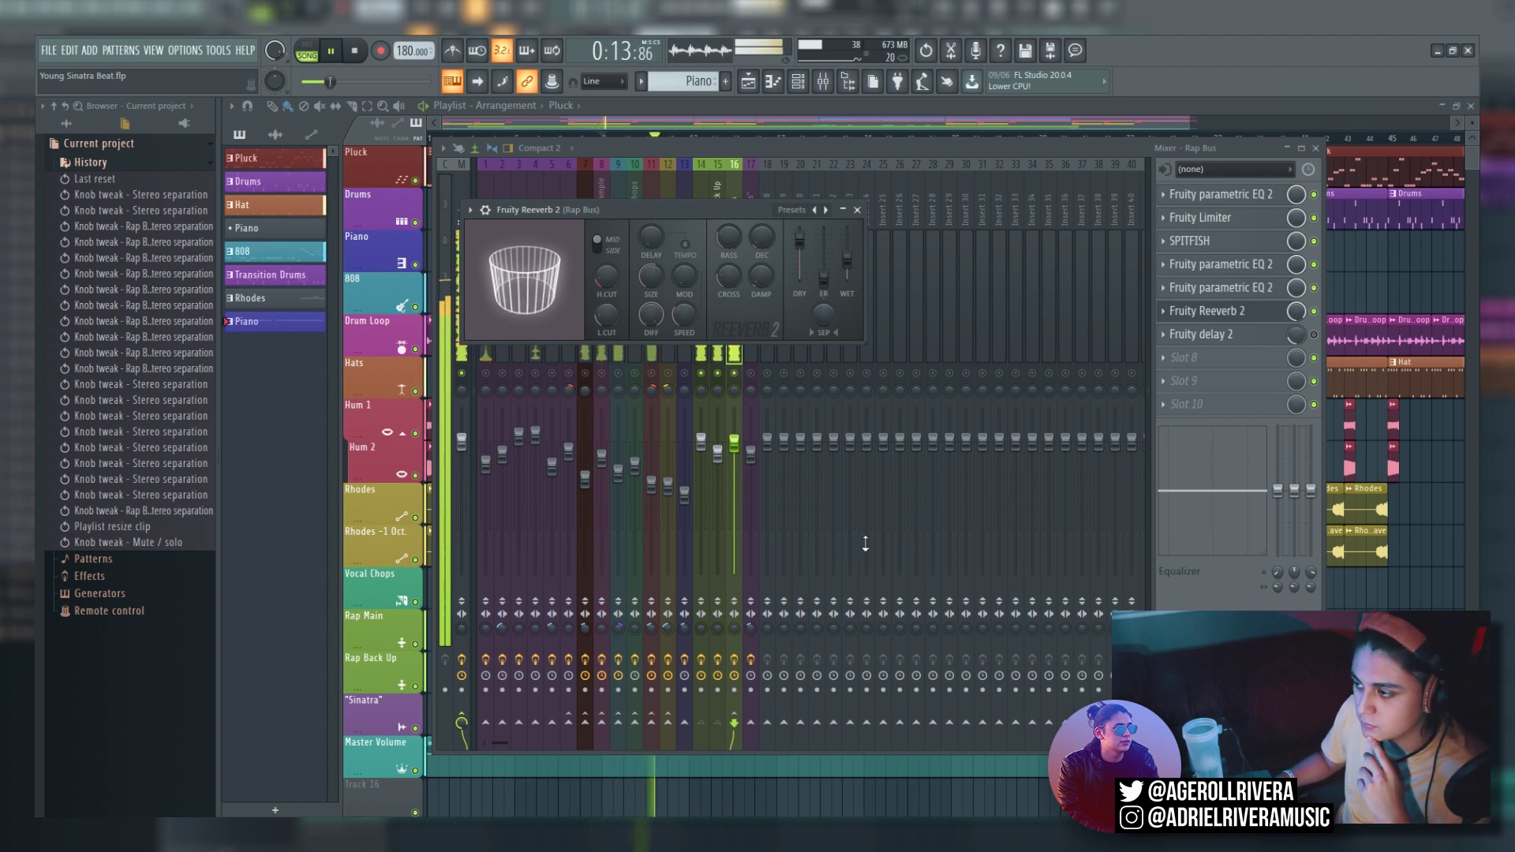
key(space)
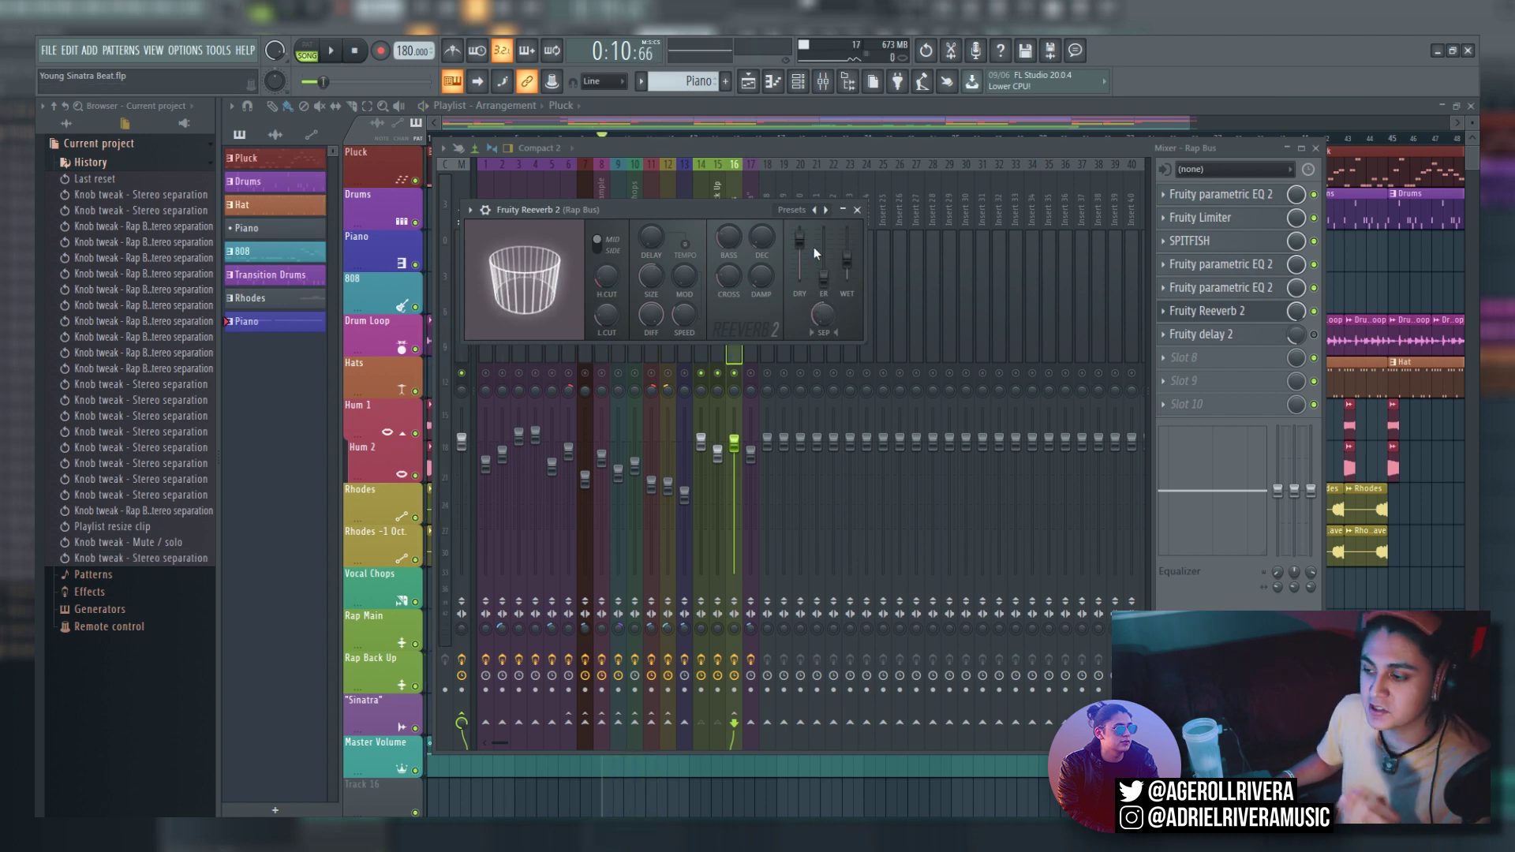
key(space)
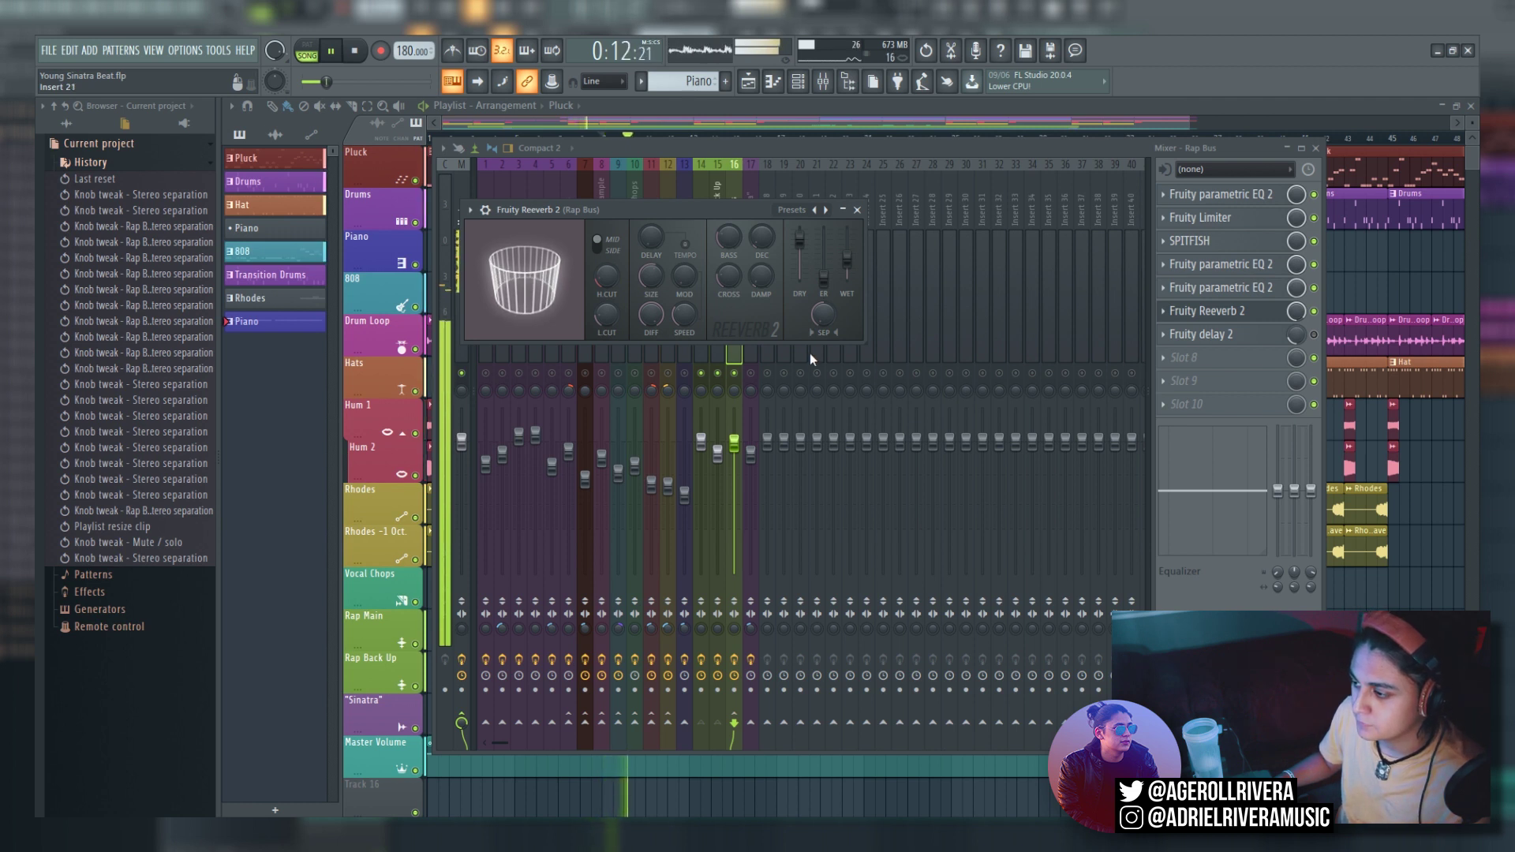
key(space)
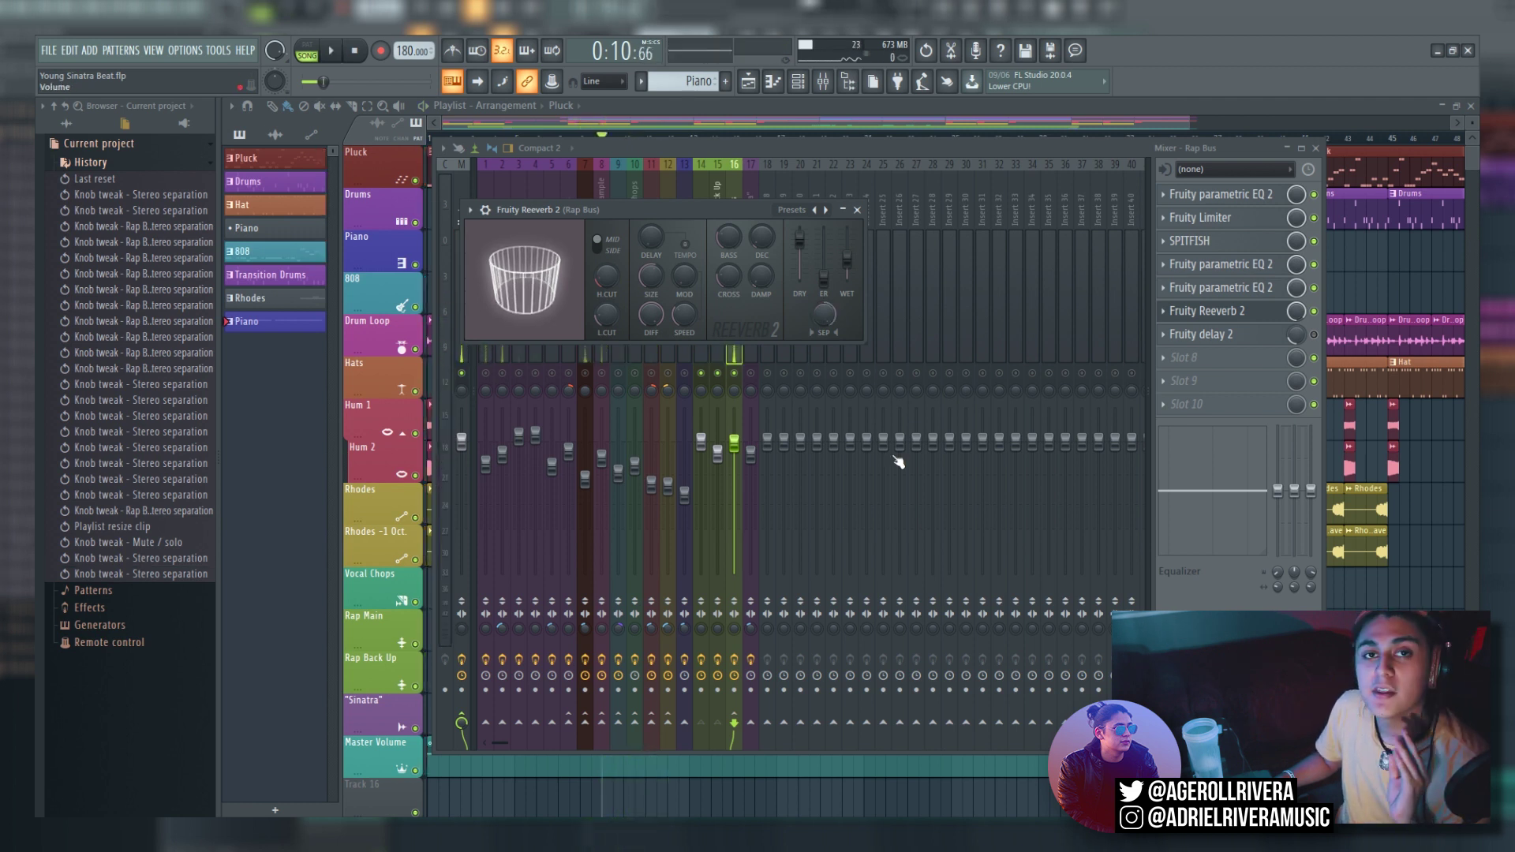
key(space)
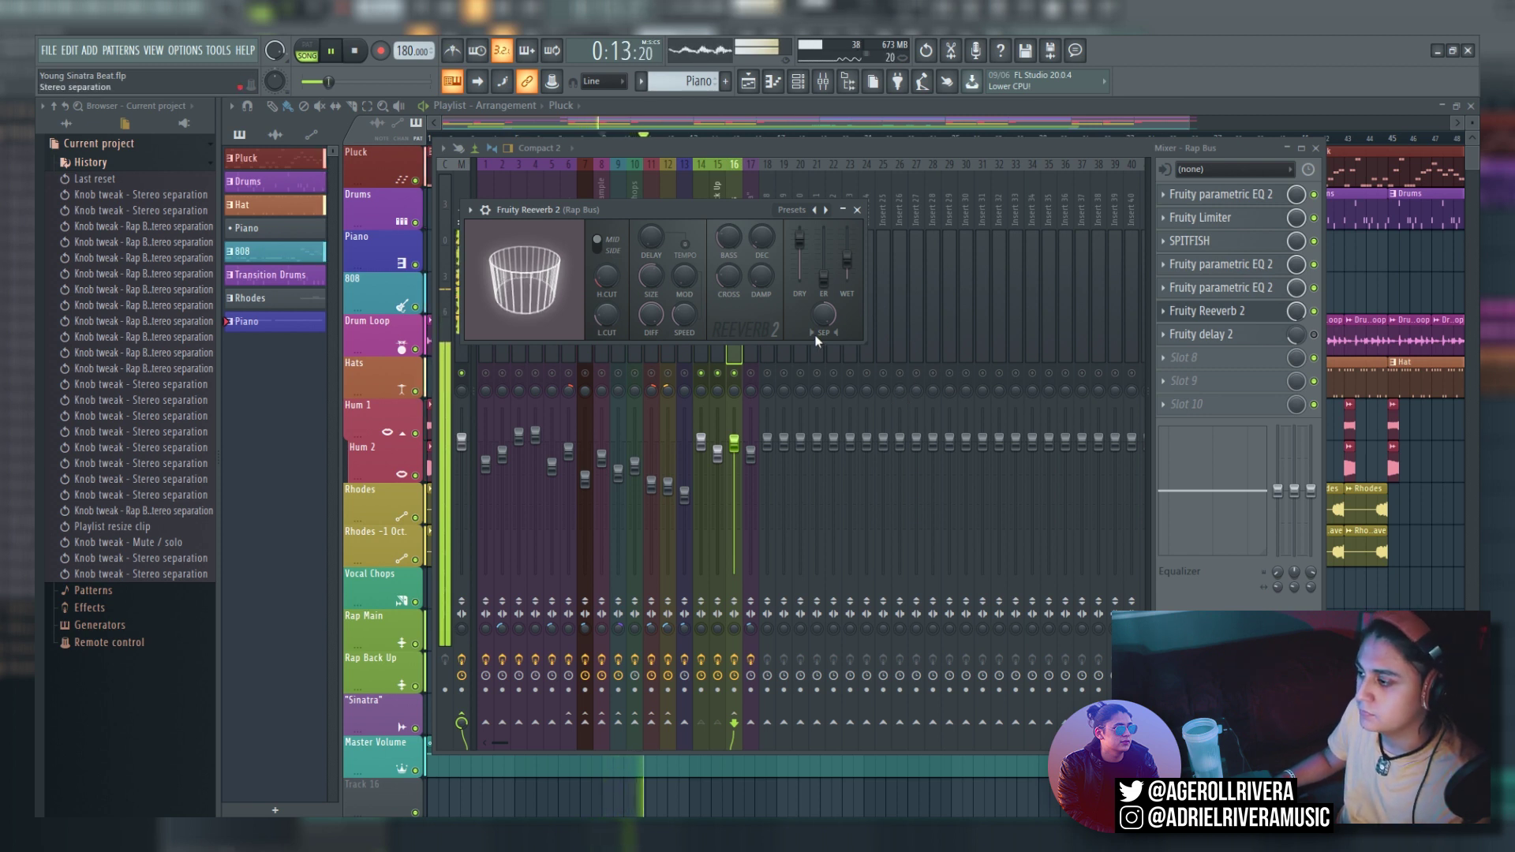
key(space)
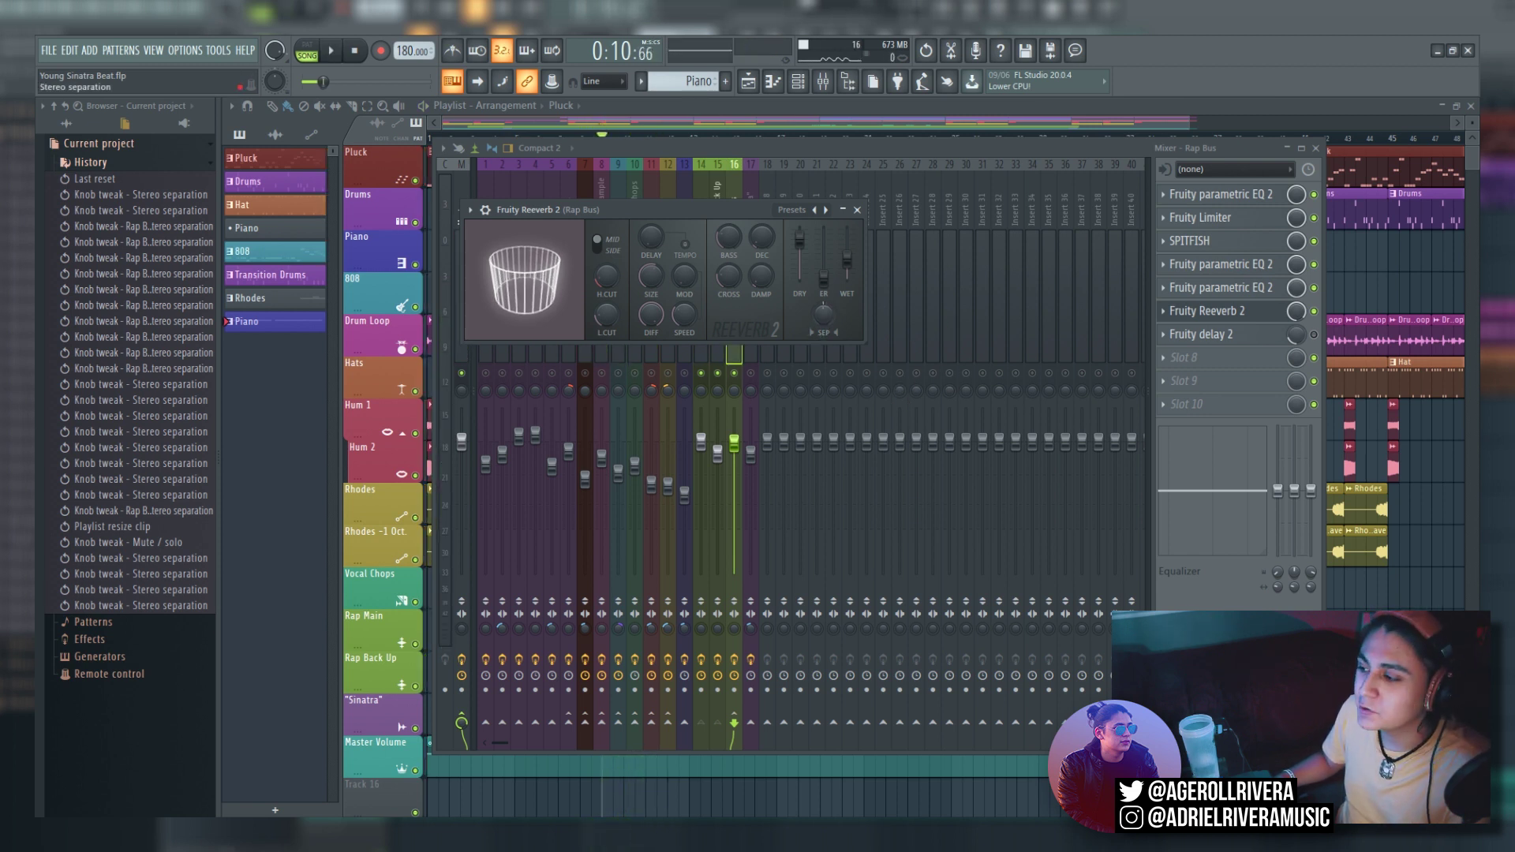
Step: Close the reverb window and bring up the plugin list for the Rap Bus's empty slot 8
scroll(823, 316, up, 1)
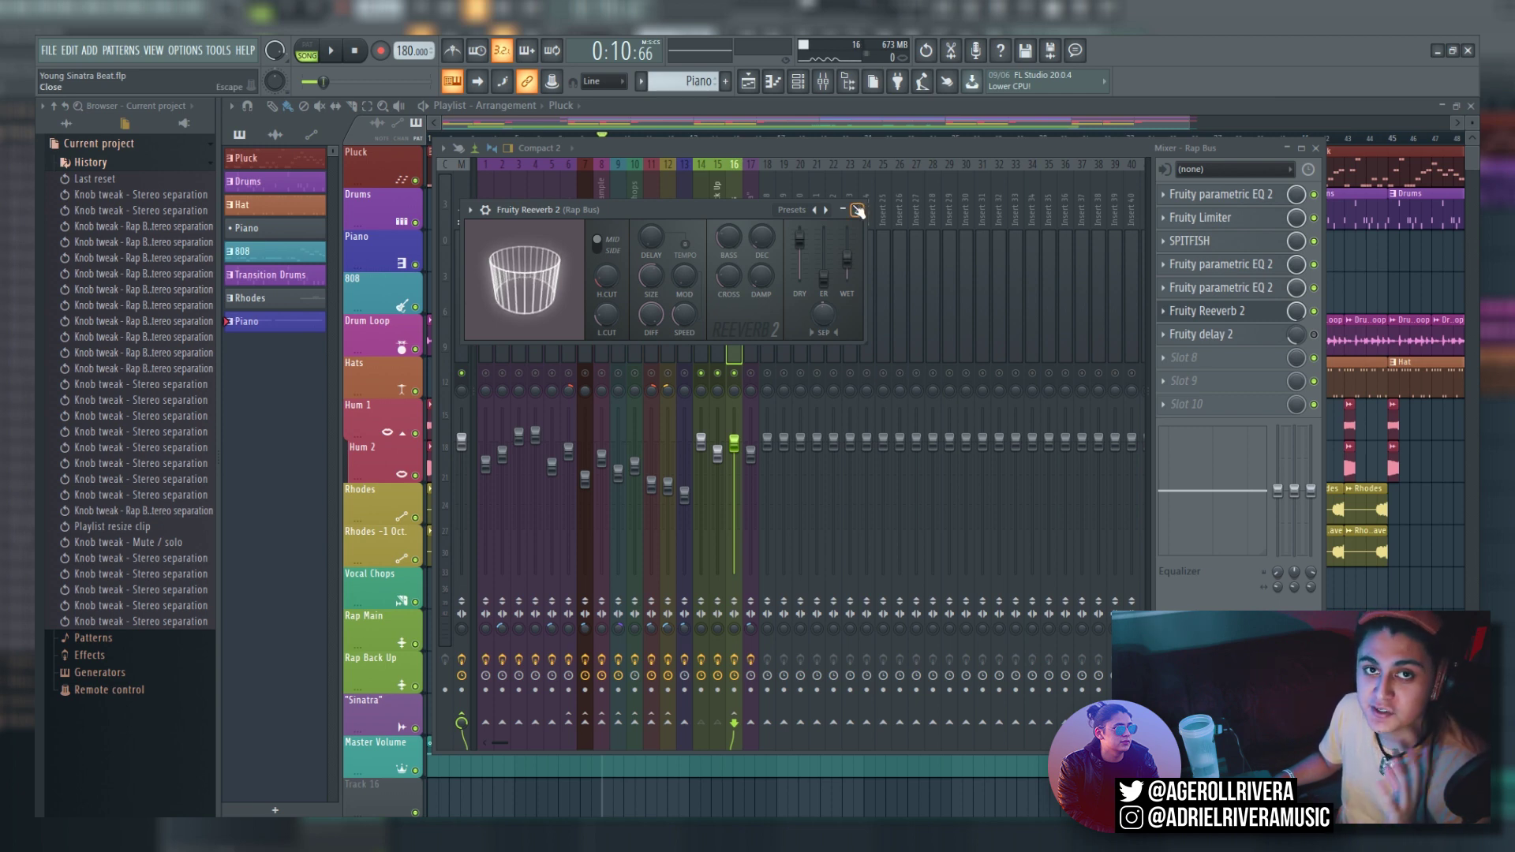
click(858, 211)
click(1184, 357)
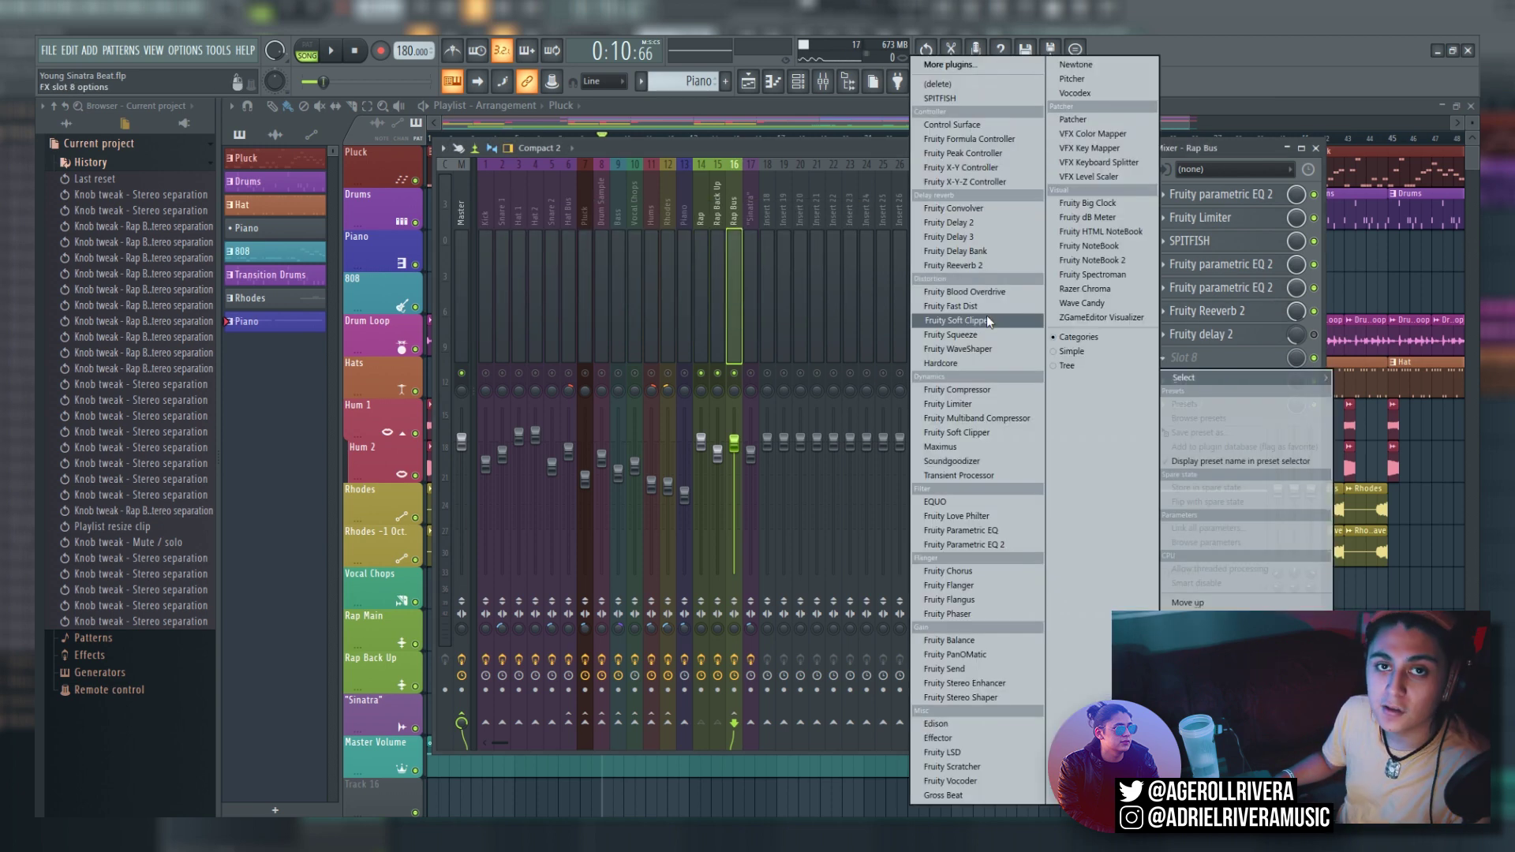
Step: Load Fruity Stereo Enhancer on the Rap Bus and audition a 0.4ms right phase offset
click(965, 684)
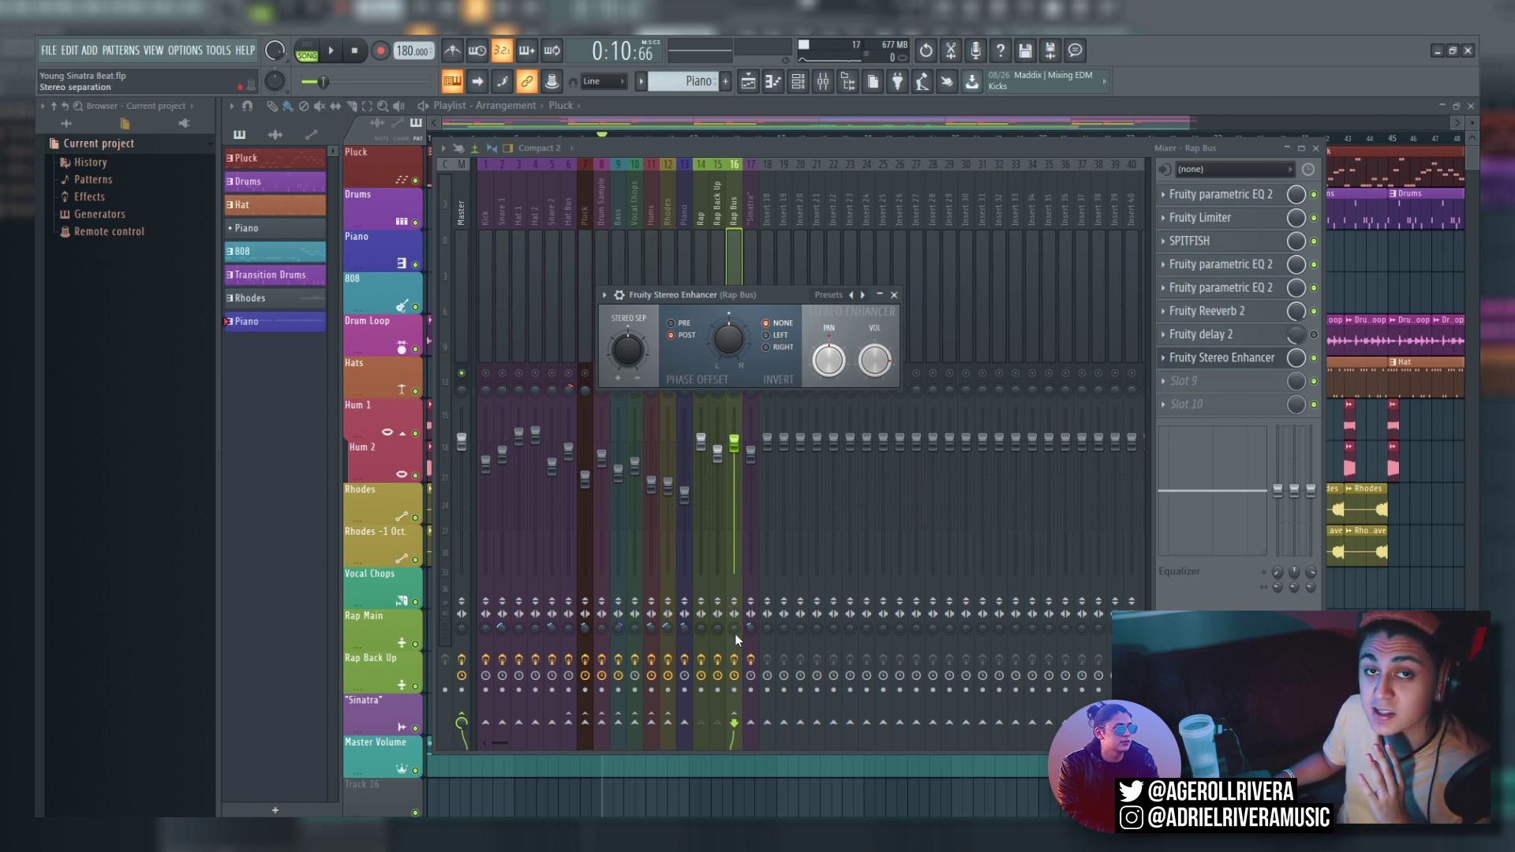
drag(728, 338, 725, 347)
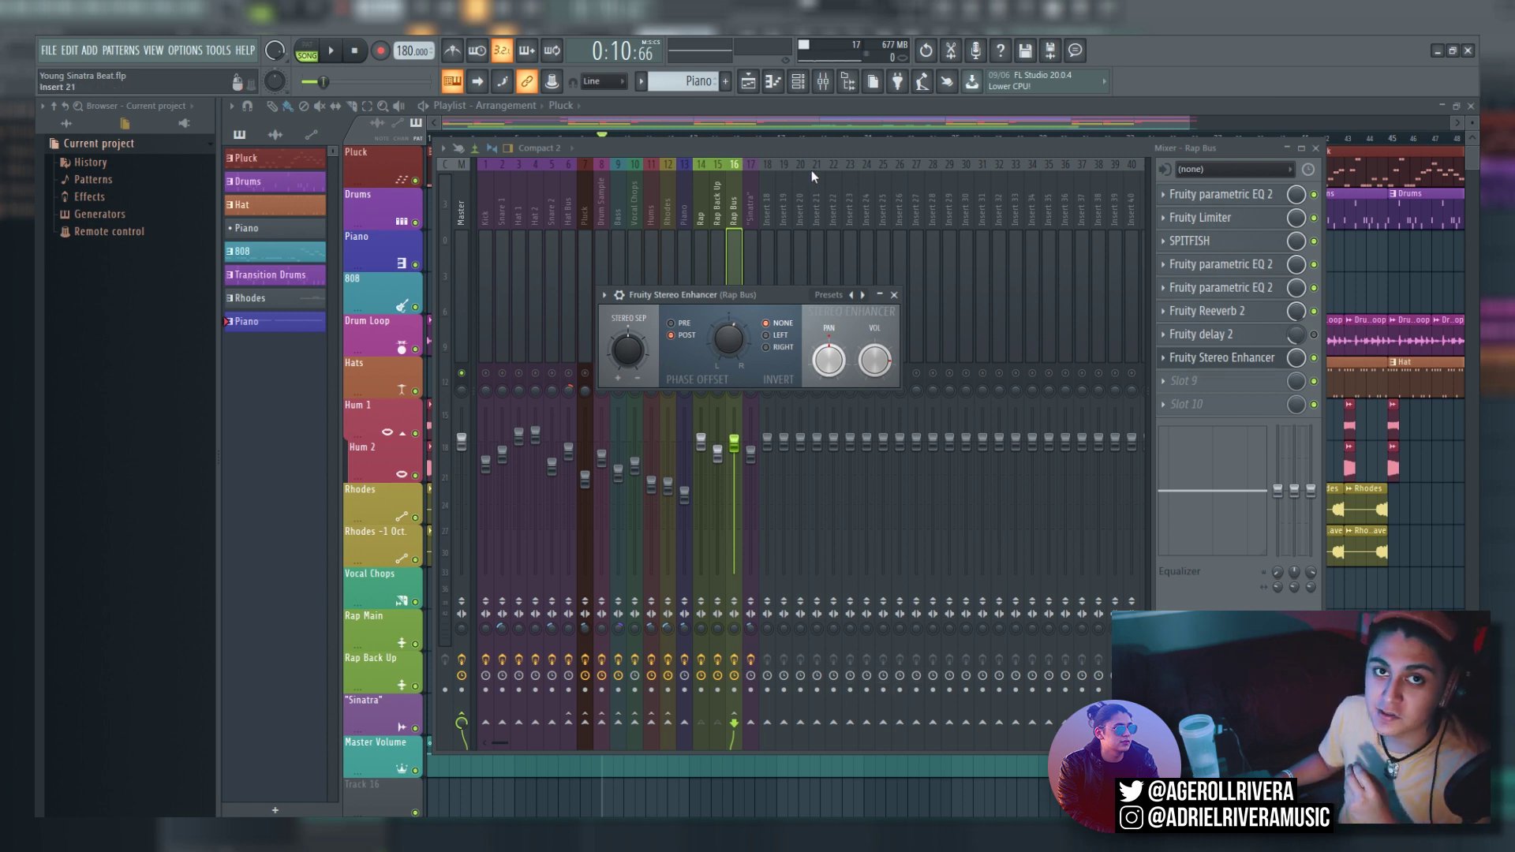
key(space)
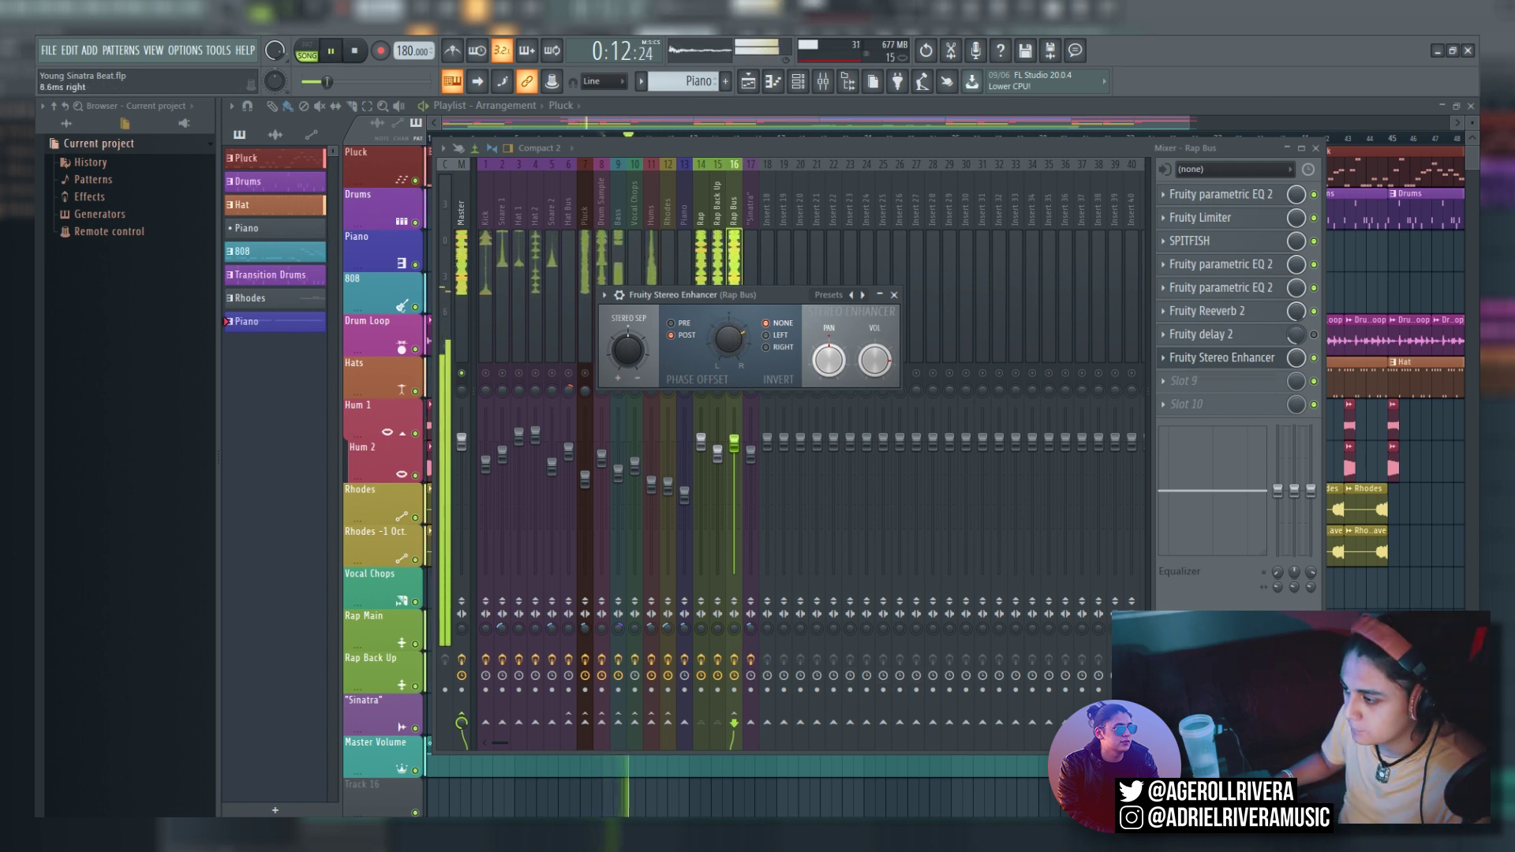
drag(734, 335, 732, 344)
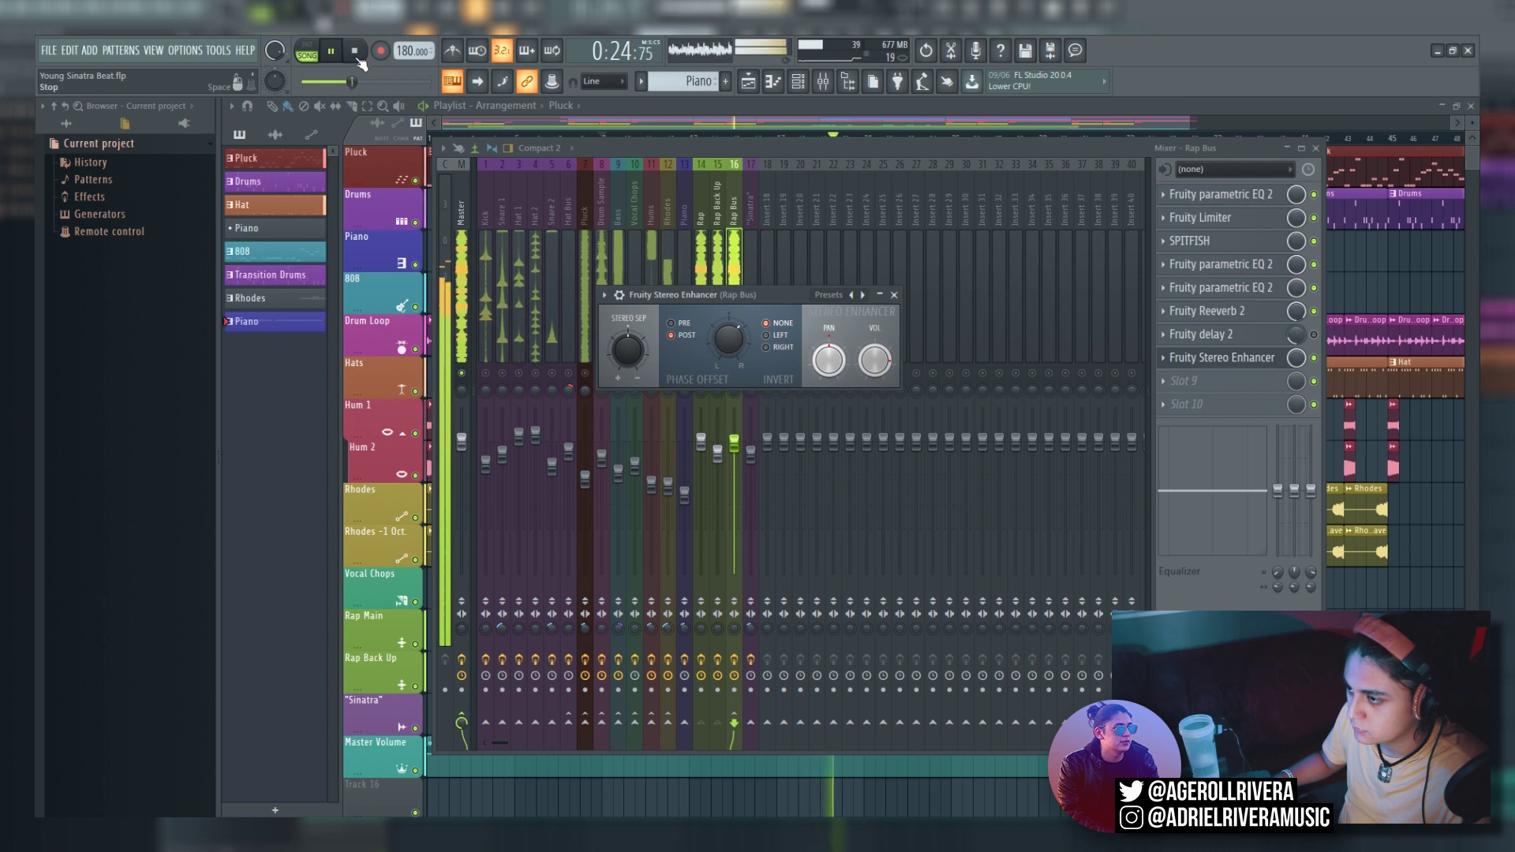
key(space)
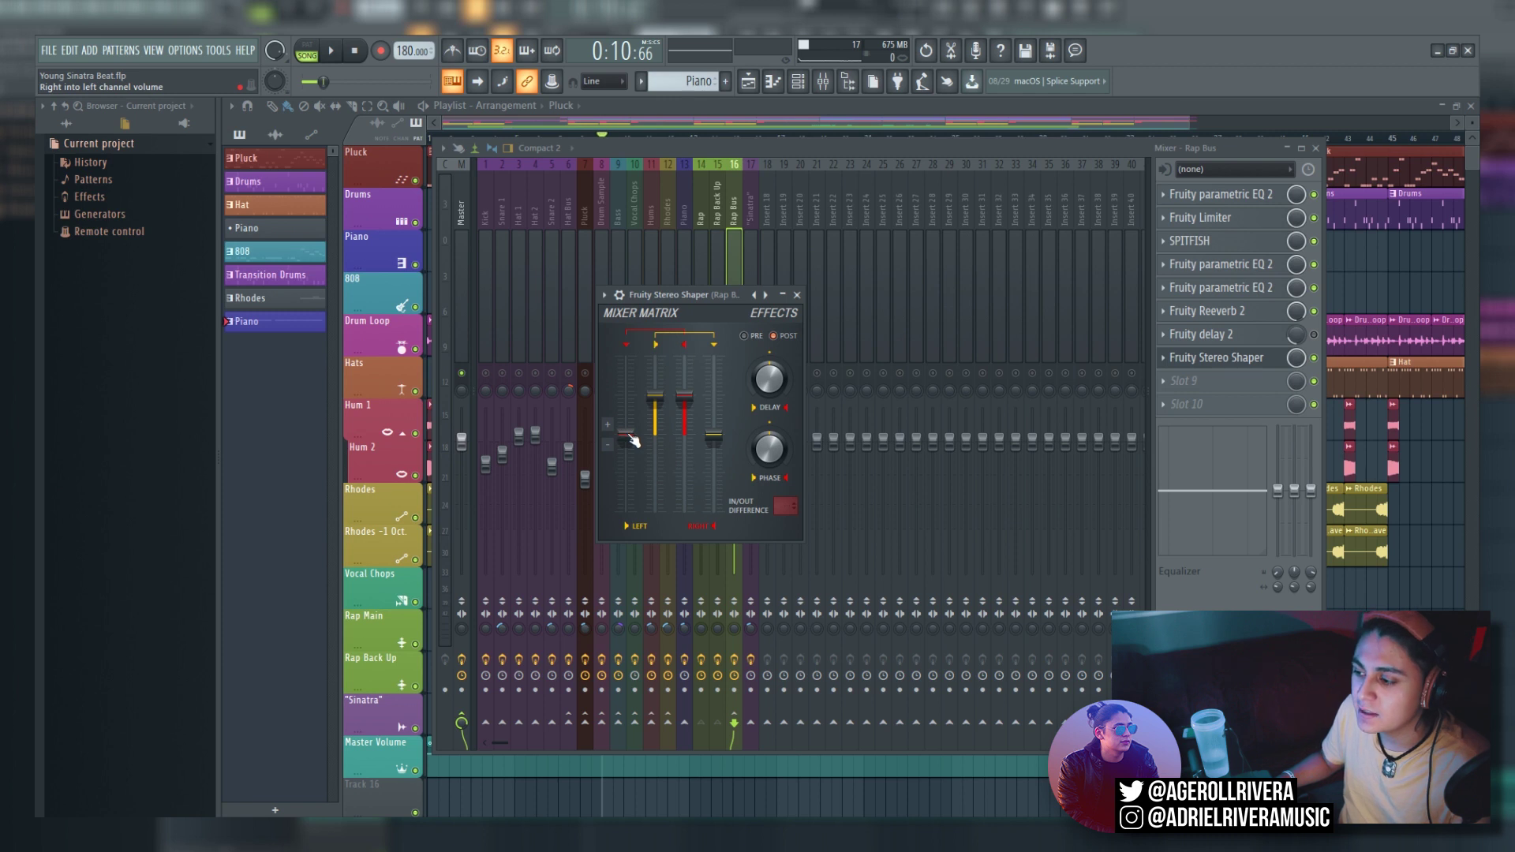
Step: Adjust the Stereo Shaper's mixer-matrix levels, lowering the right-into-left mix and moving another fader
drag(632, 439, 627, 509)
drag(713, 438, 714, 399)
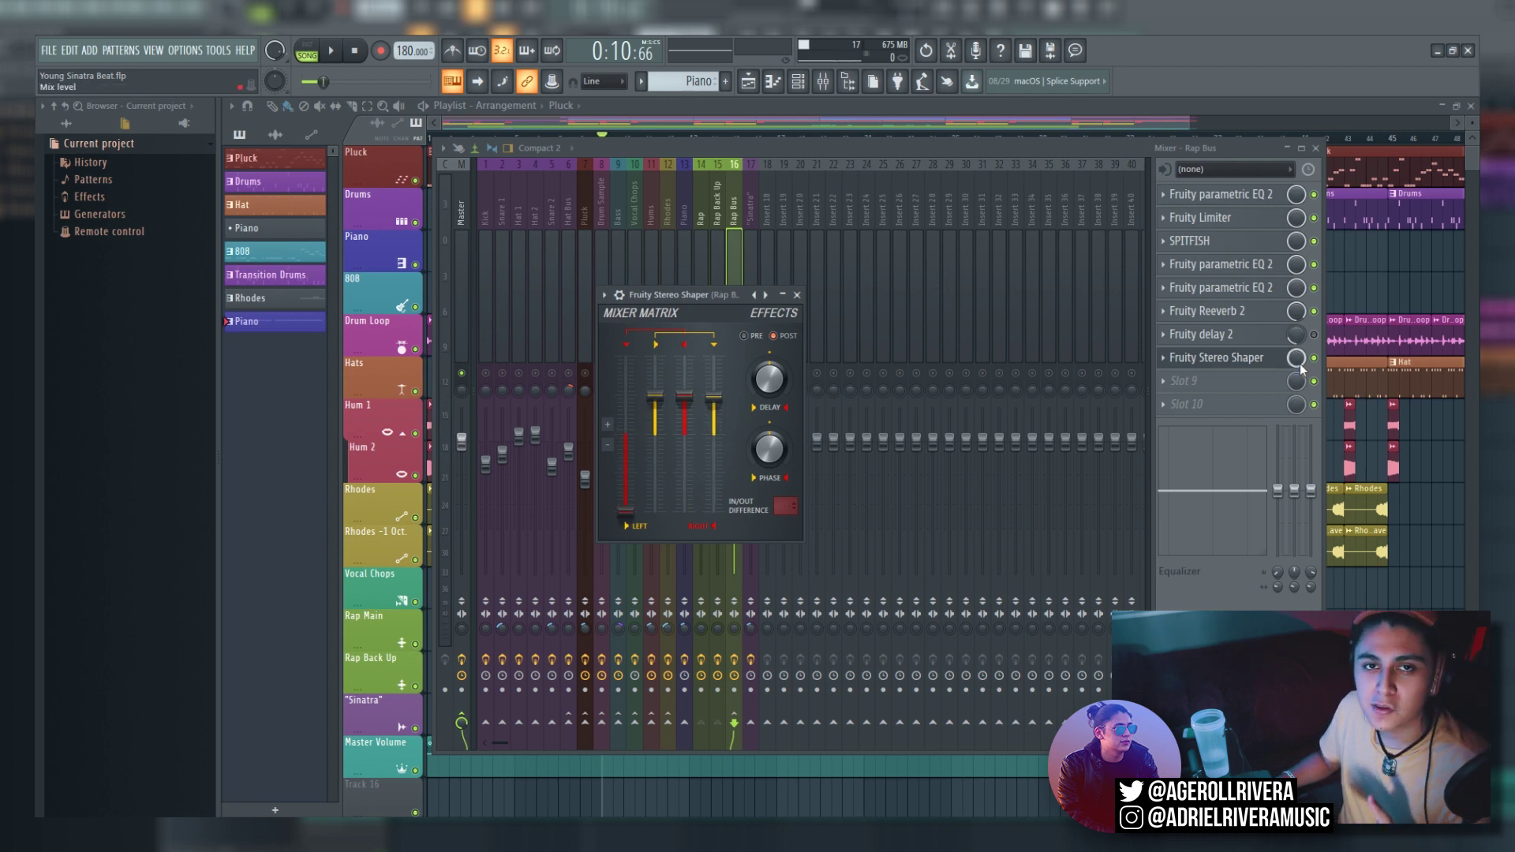